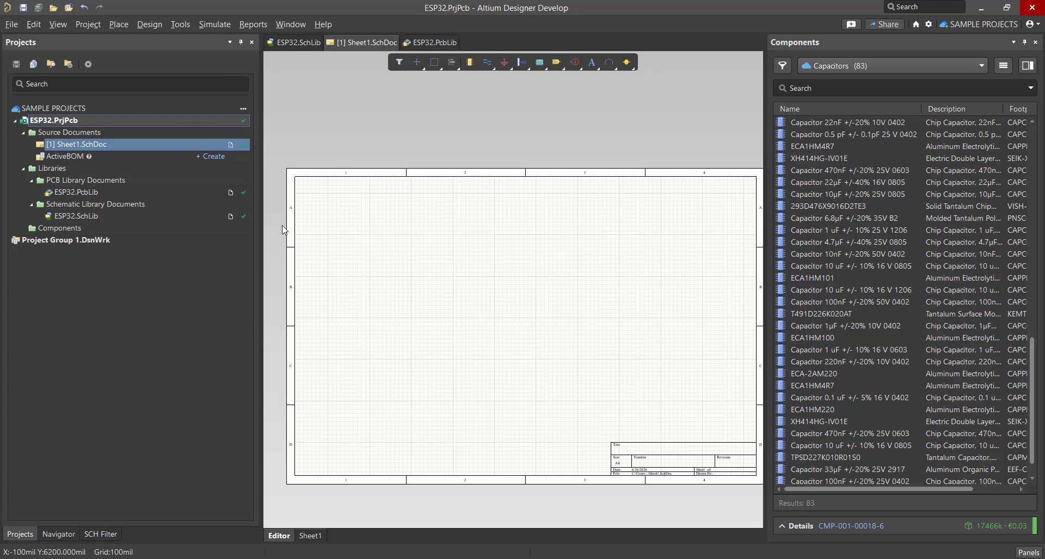
{"action": "right_click_drag", "start_coordinate": [405, 307], "coordinate": [384, 307]}
{"action": "scroll", "coordinate": [384, 307], "scroll_direction": "down", "scroll_amount": 1, "text": "ctrl"}
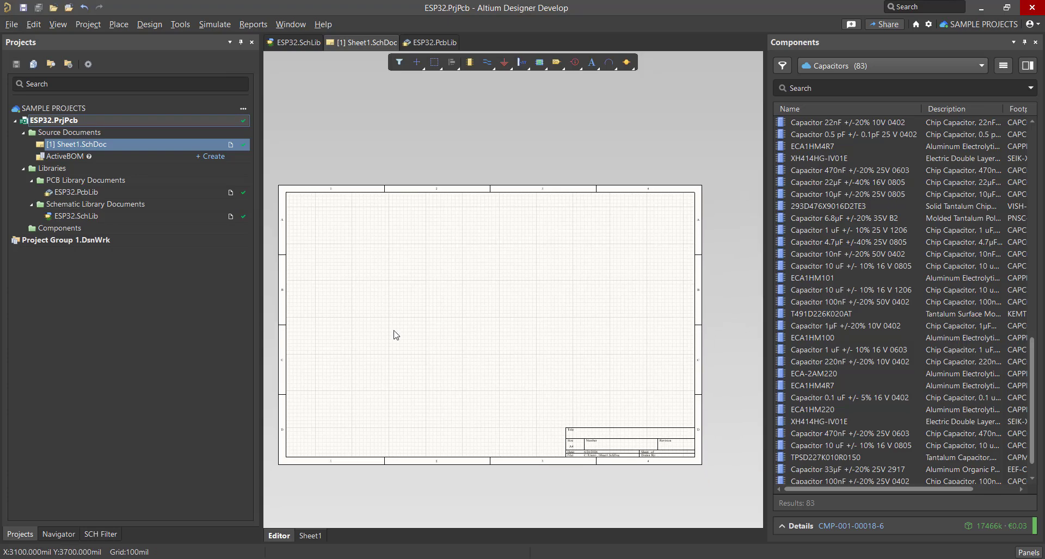
{"action": "right_click_drag", "start_coordinate": [393, 335], "coordinate": [409, 329]}
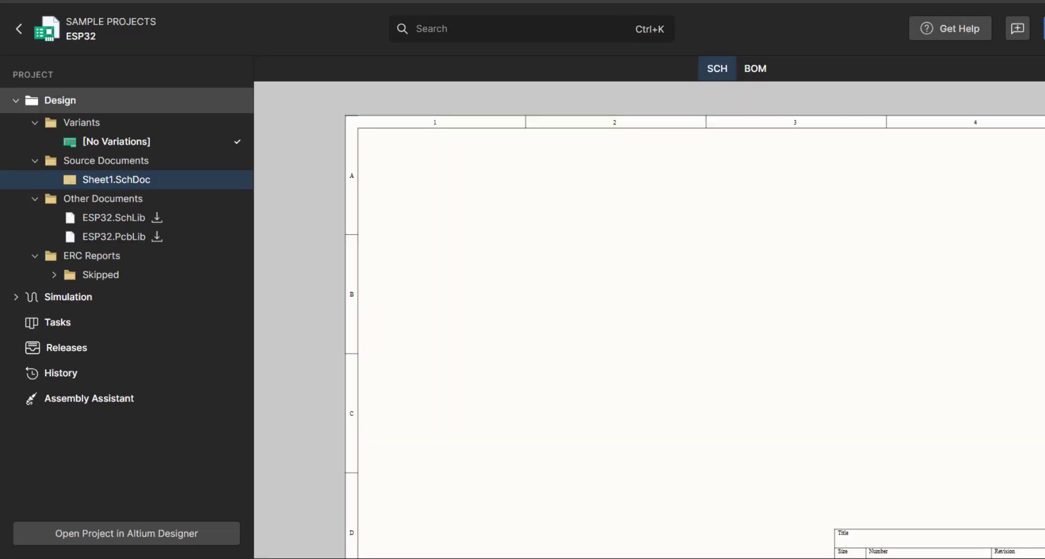
Examine the ESP32 project in the web viewer, including the Sheet1.SchDoc sheet and the libraries under Other Documents.
{"action": "scroll", "coordinate": [494, 265], "scroll_direction": "down", "scroll_amount": 1}
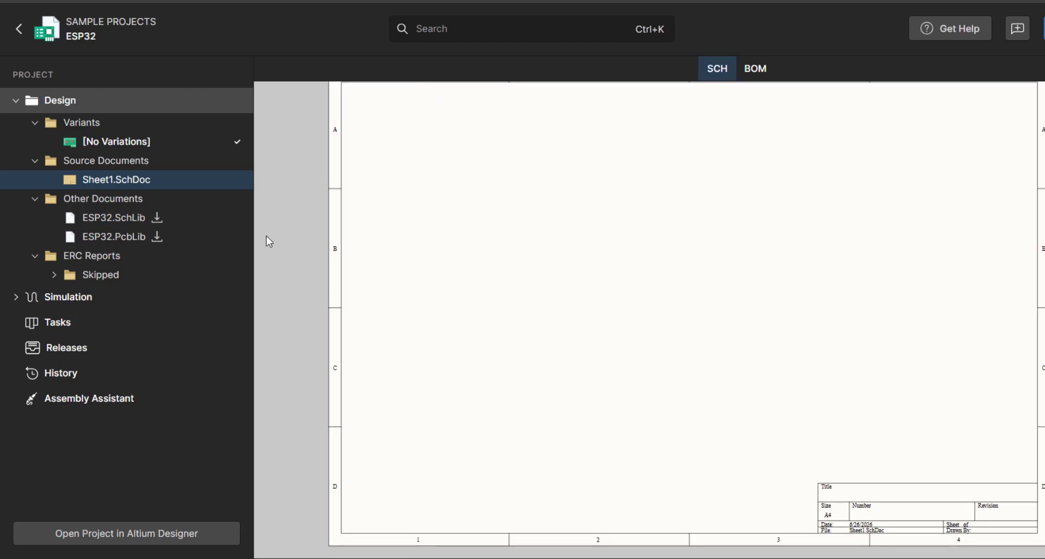
{"action": "left_click", "coordinate": [36, 166]}
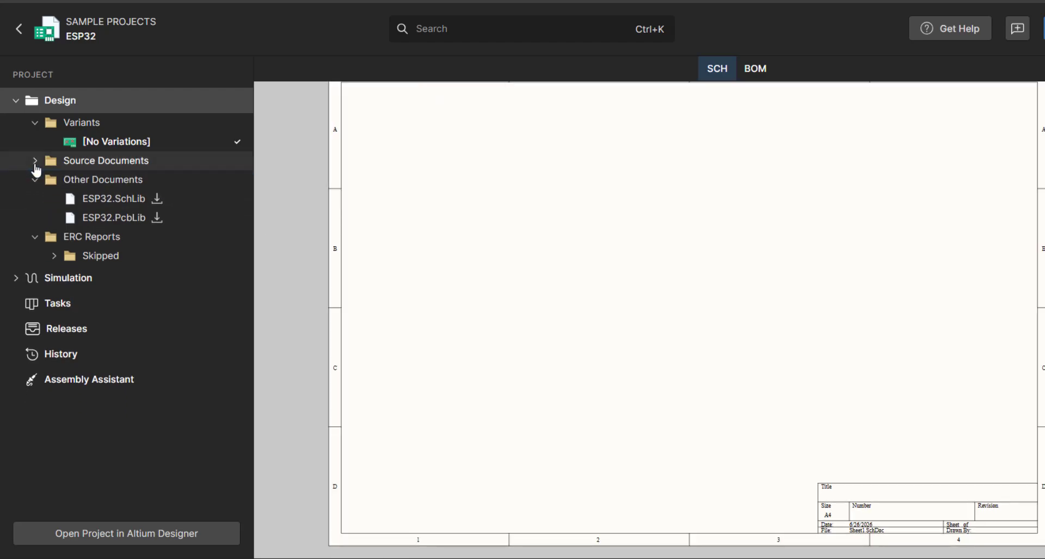
{"action": "left_click", "coordinate": [35, 164]}
{"action": "left_click", "coordinate": [76, 179]}
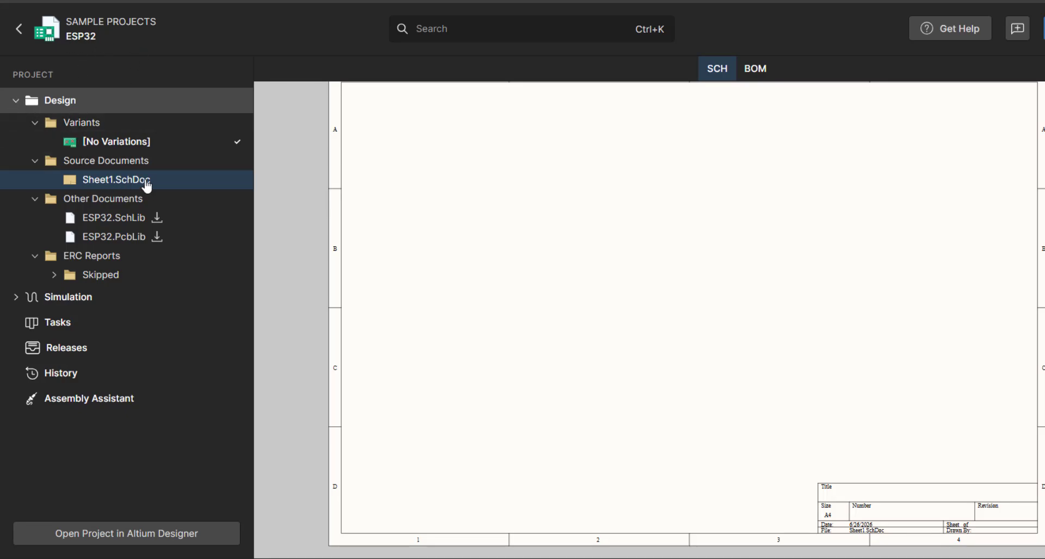
{"action": "scroll", "coordinate": [521, 257], "scroll_direction": "down", "scroll_amount": 1}
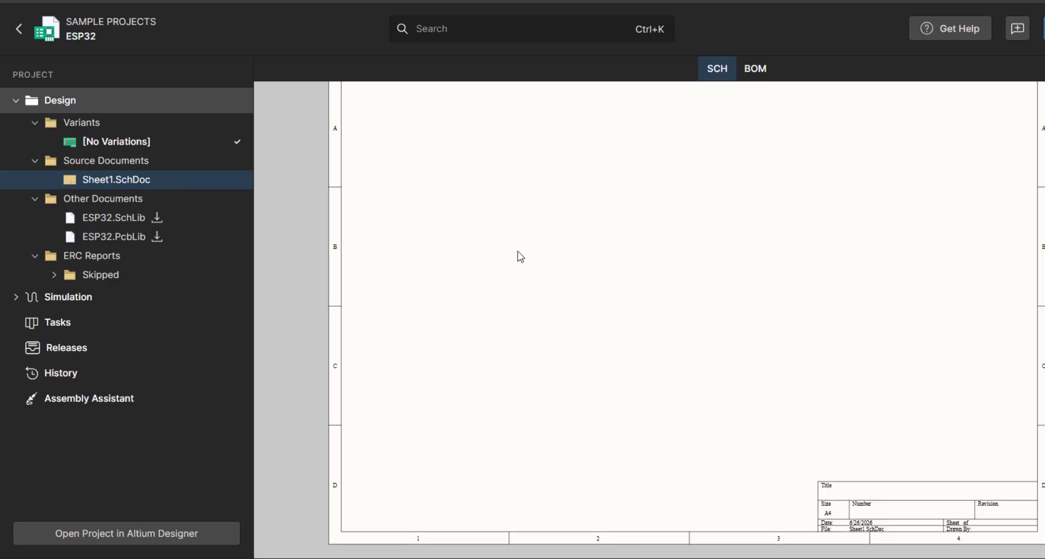
{"action": "left_click_drag", "start_coordinate": [518, 252], "coordinate": [486, 272]}
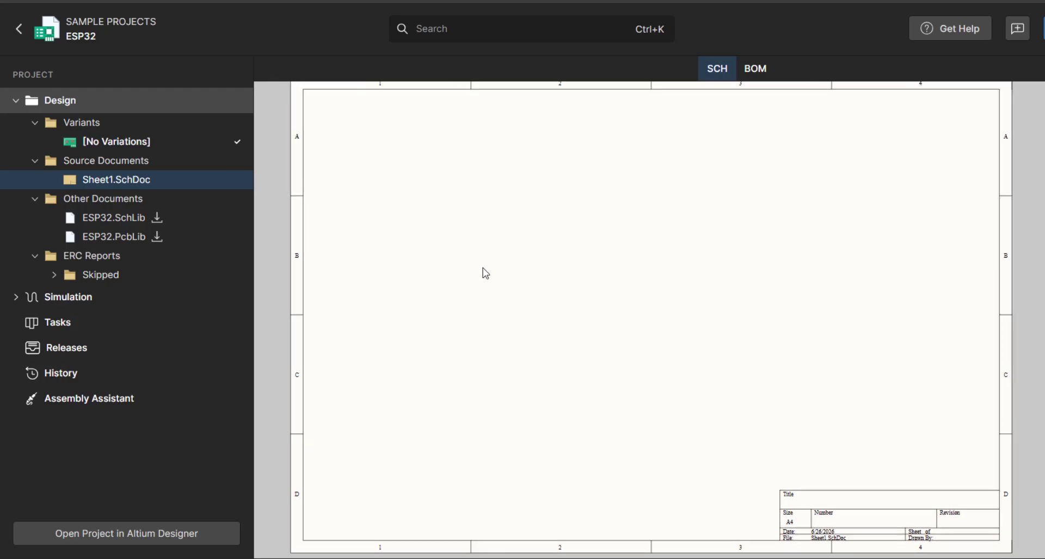
{"action": "left_click", "coordinate": [35, 200]}
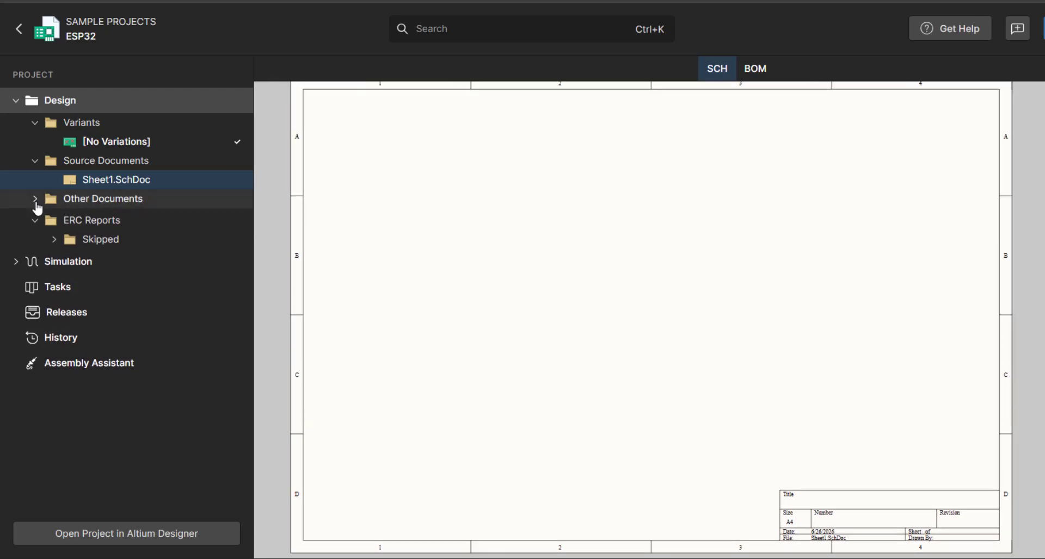
{"action": "left_click", "coordinate": [36, 200]}
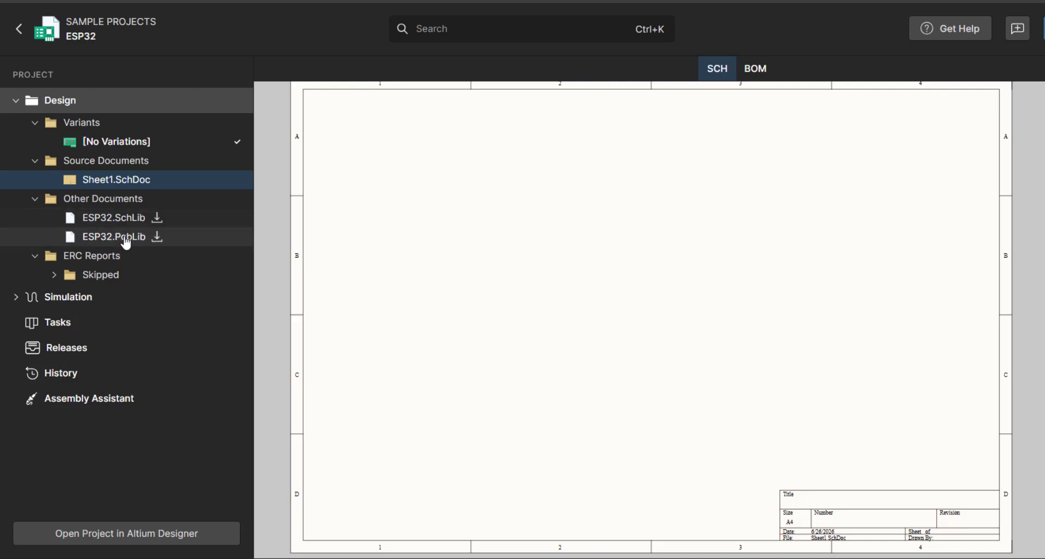
{"action": "scroll", "coordinate": [373, 259], "scroll_direction": "down", "scroll_amount": 1}
{"action": "left_click", "coordinate": [161, 222]}
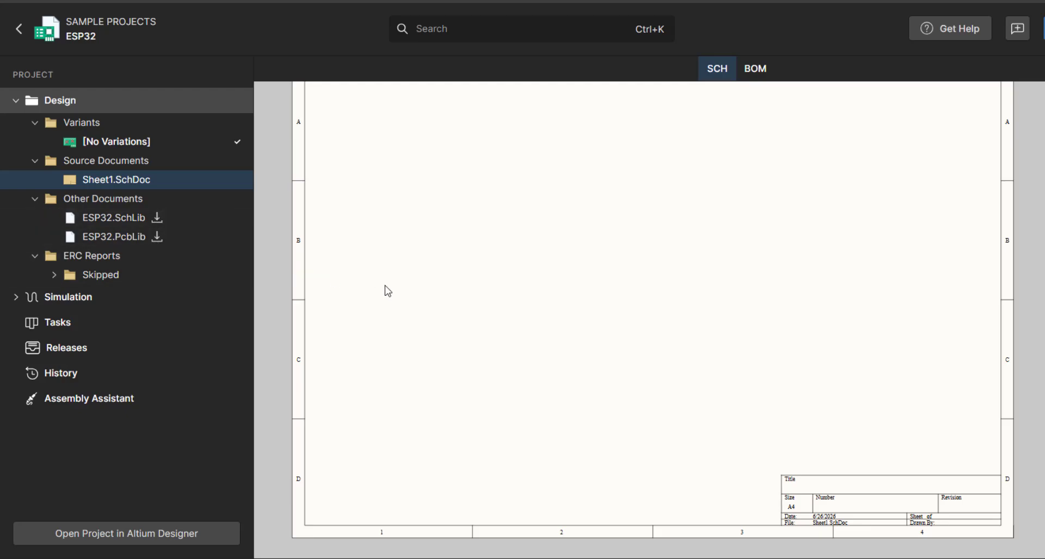
{"action": "scroll", "coordinate": [389, 317], "scroll_direction": "up", "scroll_amount": 1}
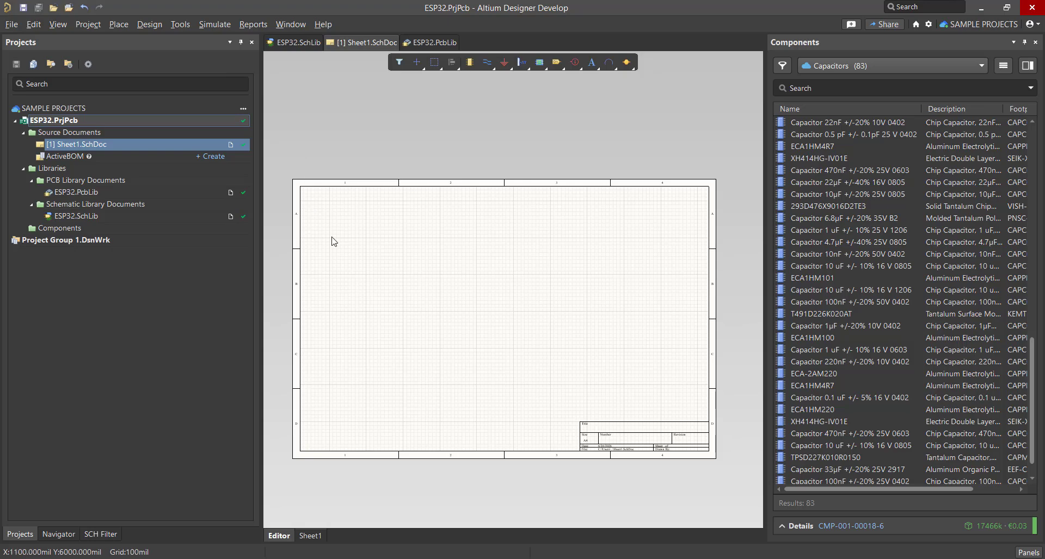
Close the Sheet1.SchDoc and ESP32.SchLib documents and the Components panel, leaving ESP32.PcbLib open.
{"action": "right_click", "coordinate": [362, 44]}
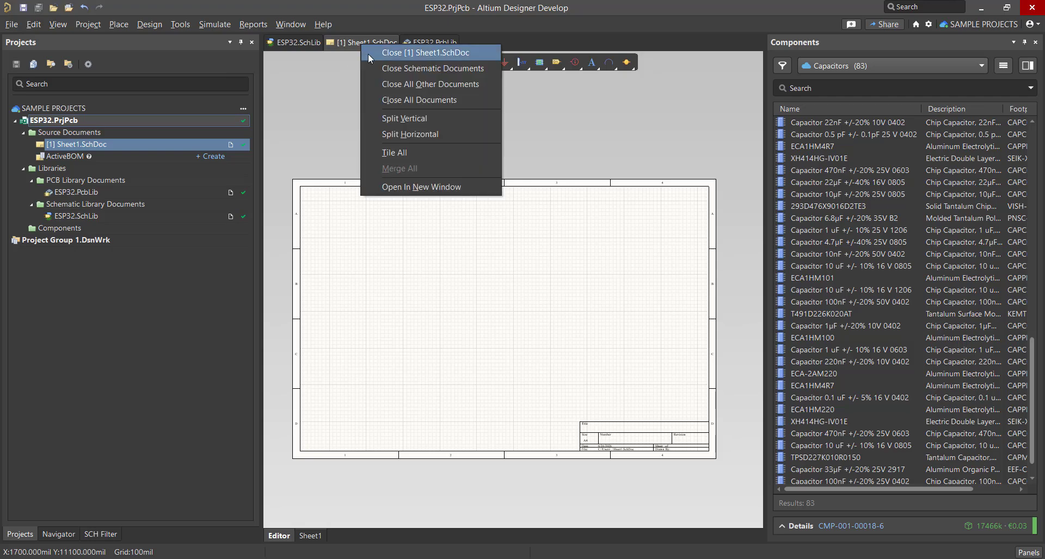
{"action": "left_click", "coordinate": [403, 52]}
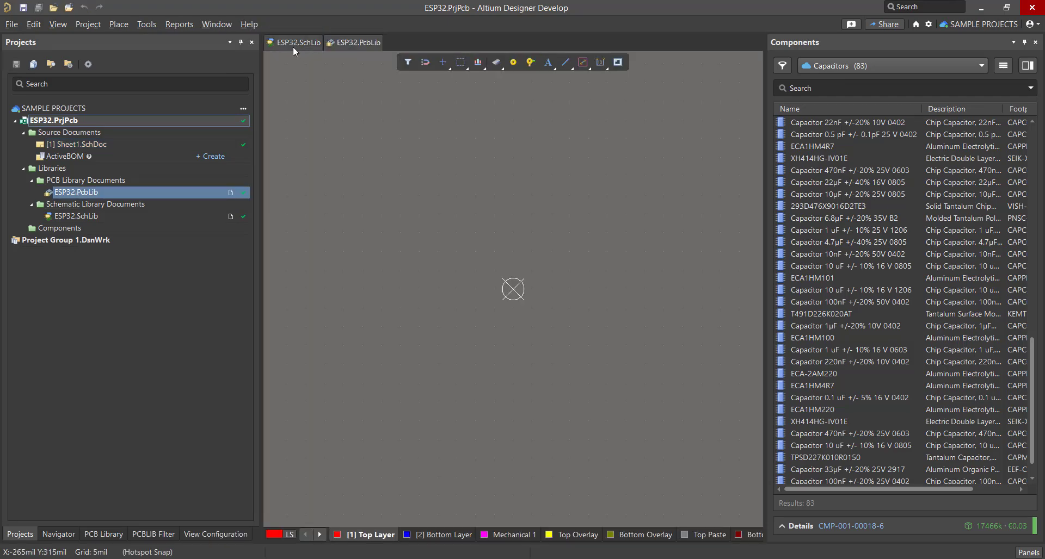
{"action": "right_click", "coordinate": [293, 46]}
{"action": "left_click", "coordinate": [299, 49]}
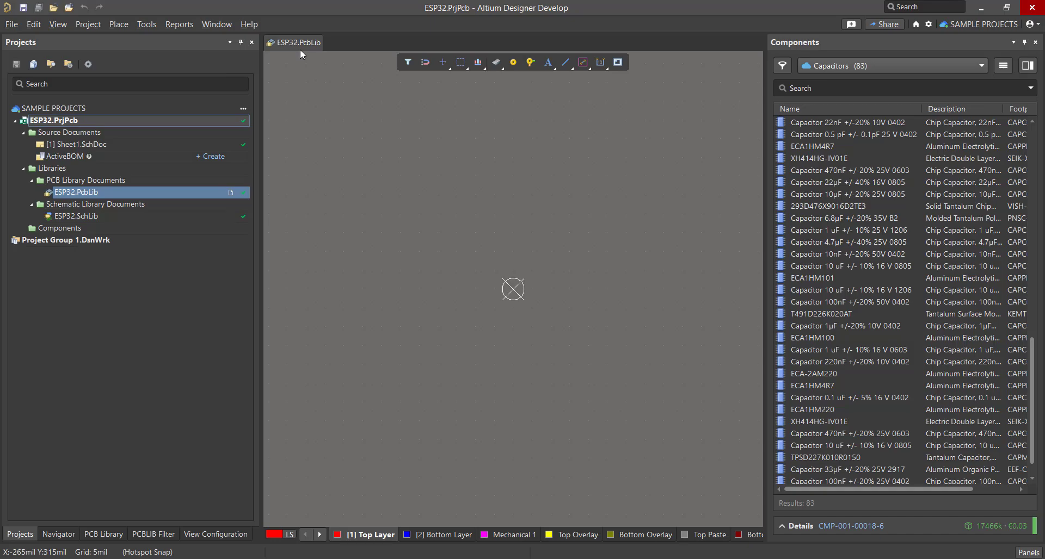
{"action": "left_click", "coordinate": [1035, 42]}
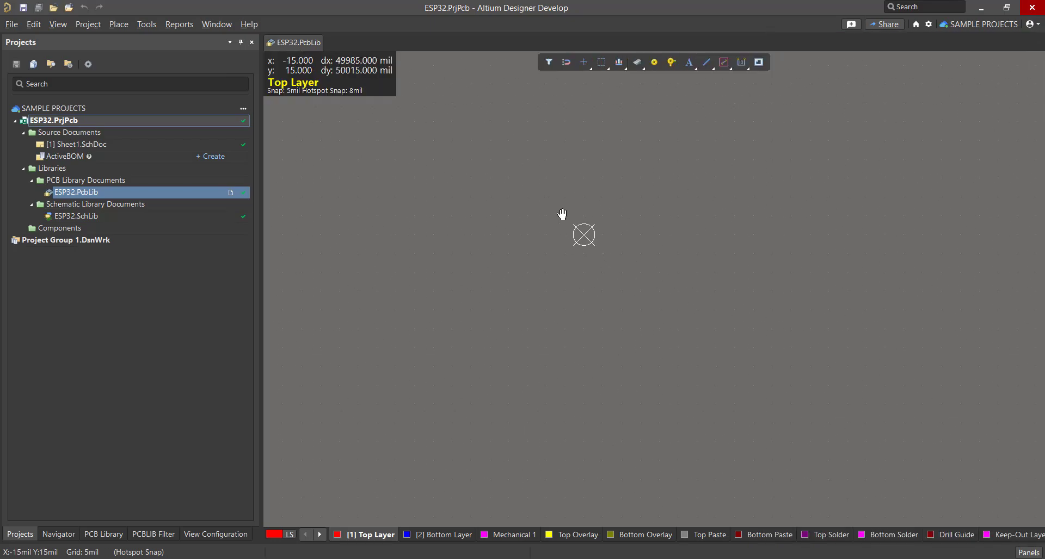
Open ESP32.SchLib from the project to view the two-pin symbol, and return to the ESP32.PcbLib footprint library.
{"action": "mouse_move", "coordinate": [563, 214]}
{"action": "right_mouse_down"}
{"action": "mouse_move", "coordinate": [541, 347]}
{"action": "mouse_move", "coordinate": [653, 226]}
{"action": "mouse_move", "coordinate": [557, 304]}
{"action": "mouse_move", "coordinate": [718, 278]}
{"action": "mouse_move", "coordinate": [618, 251]}
{"action": "right_mouse_up"}
{"action": "left_click", "coordinate": [129, 217]}
{"action": "double_click", "coordinate": [129, 217]}
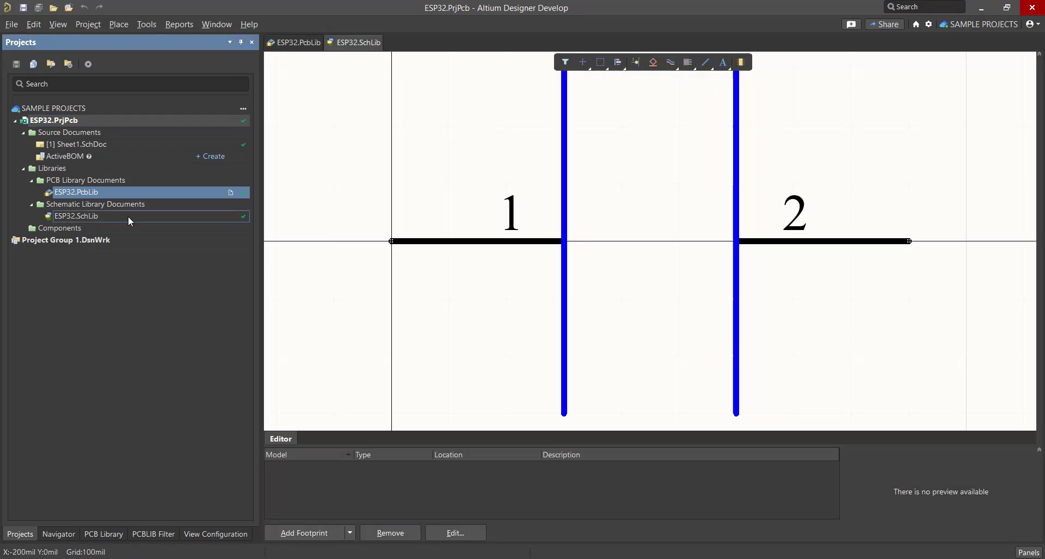
{"action": "mouse_move", "coordinate": [464, 281]}
{"action": "right_mouse_down"}
{"action": "mouse_move", "coordinate": [452, 278]}
{"action": "mouse_move", "coordinate": [473, 288]}
{"action": "right_mouse_up"}
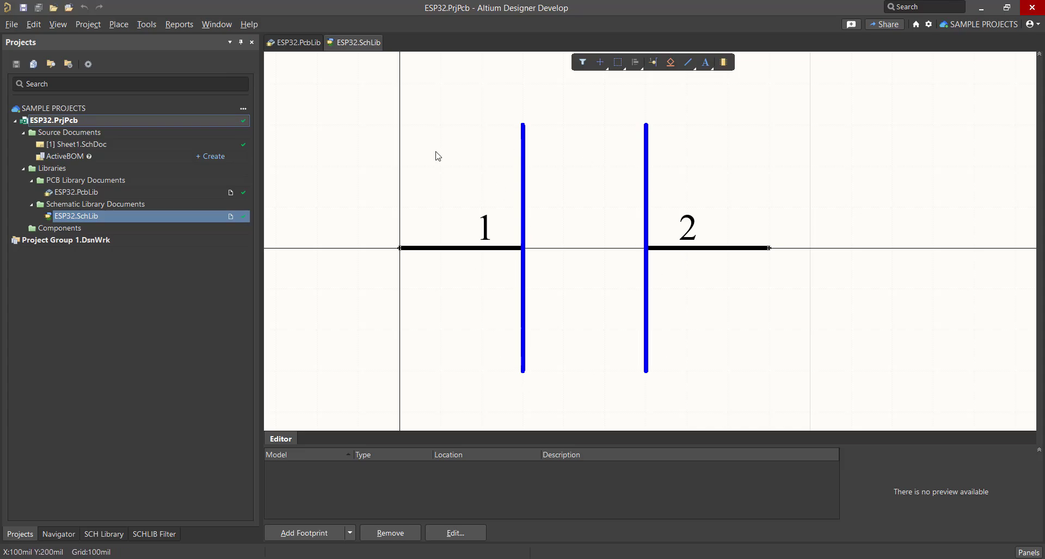
{"action": "double_click", "coordinate": [201, 193]}
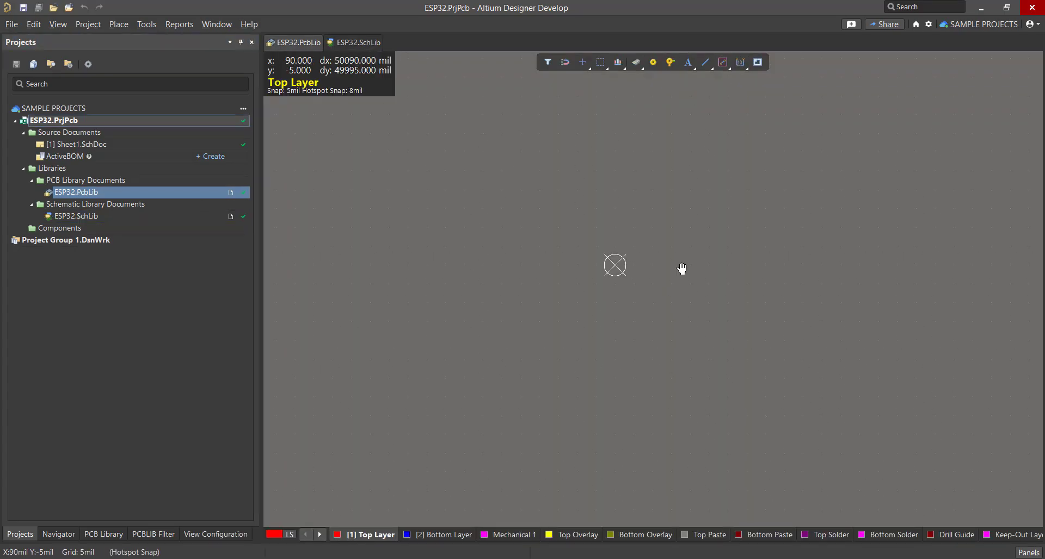
{"action": "right_click_drag", "start_coordinate": [567, 263], "coordinate": [617, 282]}
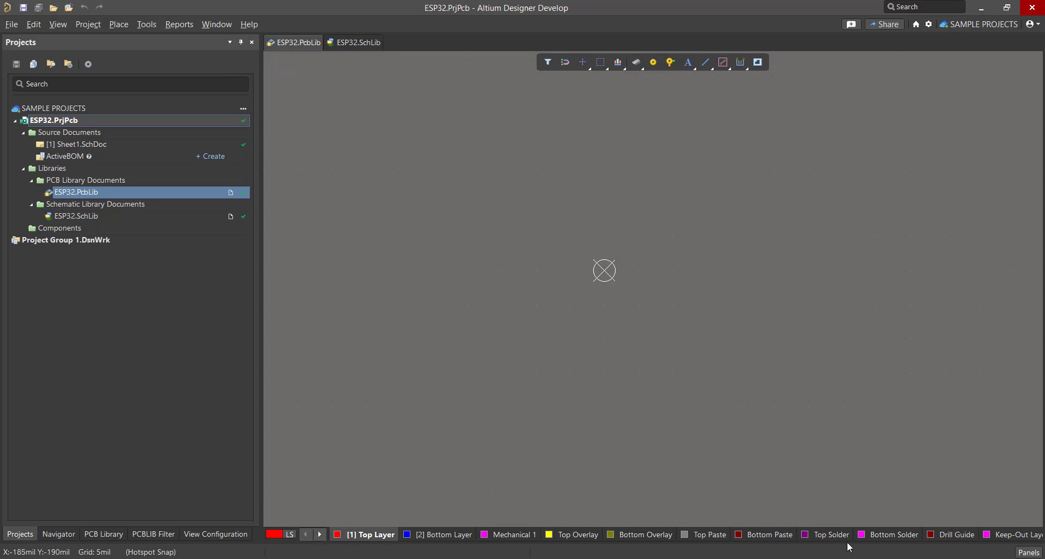
Look through the footprint library's layers from Bottom Layer to Bottom Paste and make Top Layer active again.
{"action": "left_click", "coordinate": [434, 535]}
{"action": "left_click", "coordinate": [498, 536]}
{"action": "left_click", "coordinate": [565, 536]}
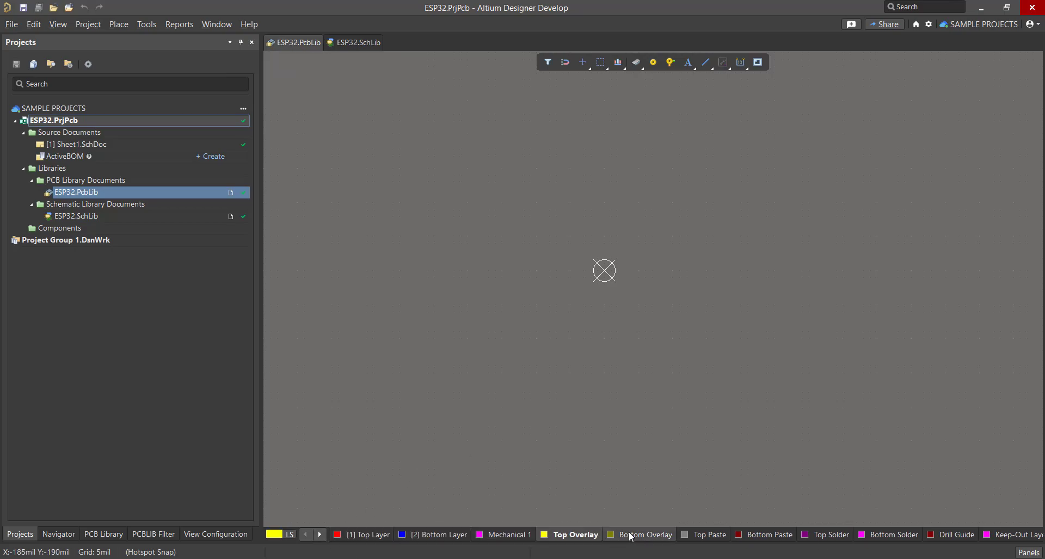
{"action": "left_click", "coordinate": [640, 535]}
{"action": "left_click", "coordinate": [705, 535]}
{"action": "left_click", "coordinate": [765, 535]}
{"action": "left_click", "coordinate": [369, 535]}
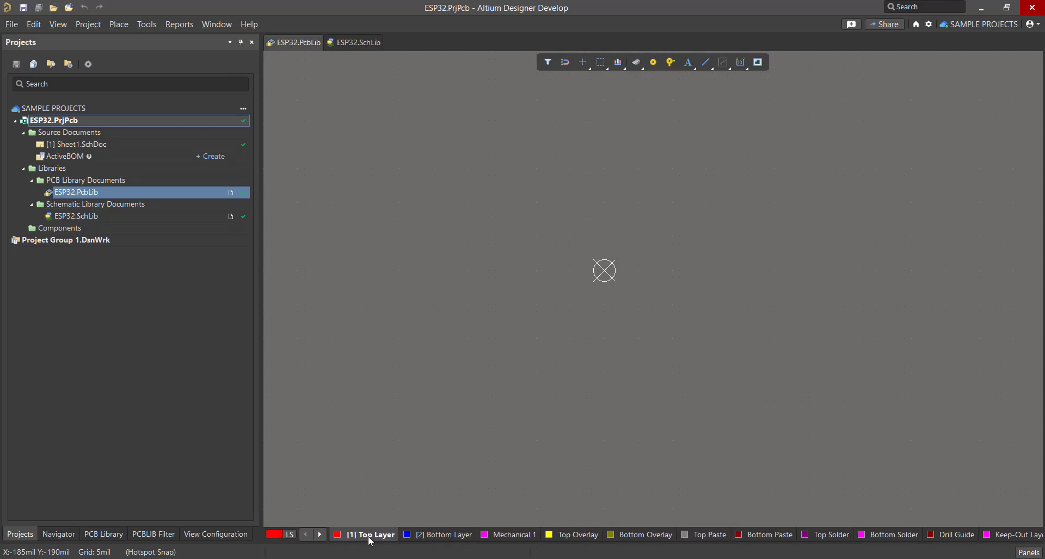
{"action": "scroll", "coordinate": [577, 266], "scroll_direction": "up", "scroll_amount": 2, "text": "ctrl"}
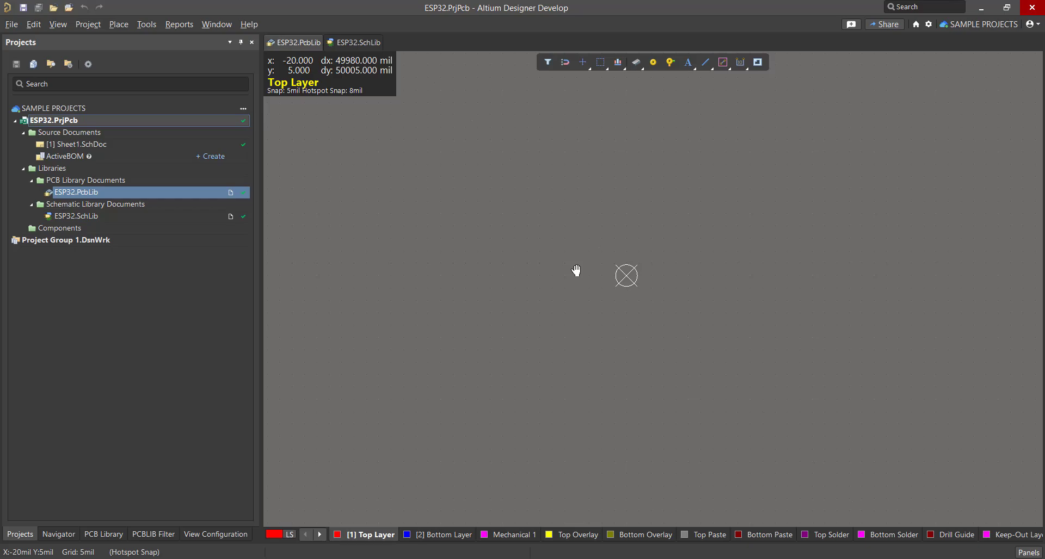
Start placing a pad in ESP32.PcbLib and set its layer to Top Layer before resuming placement.
{"action": "right_click_drag", "start_coordinate": [577, 271], "coordinate": [577, 288]}
{"action": "left_click", "coordinate": [118, 25]}
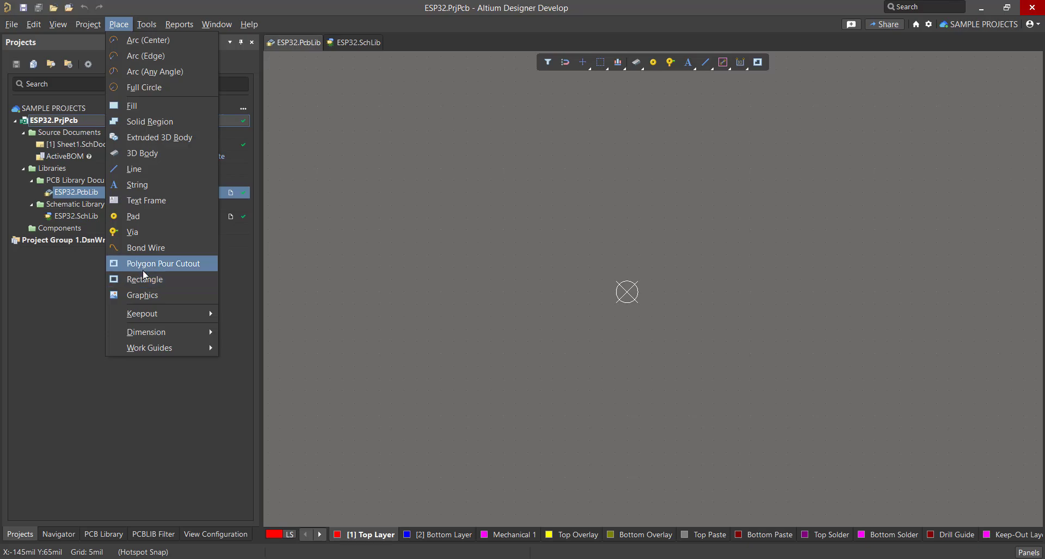
{"action": "left_click", "coordinate": [144, 220]}
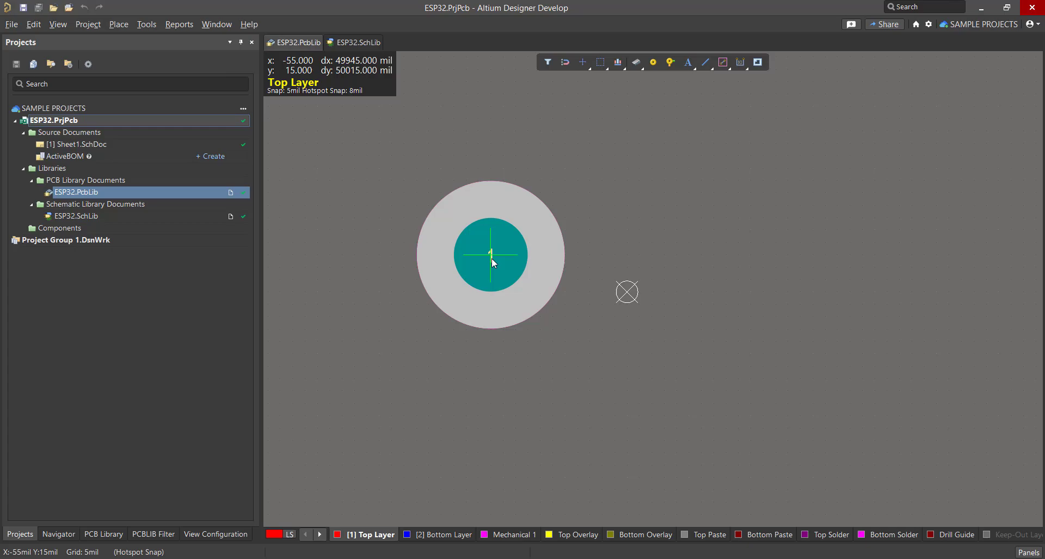
{"action": "left_click_drag", "start_coordinate": [431, 315], "coordinate": [416, 341]}
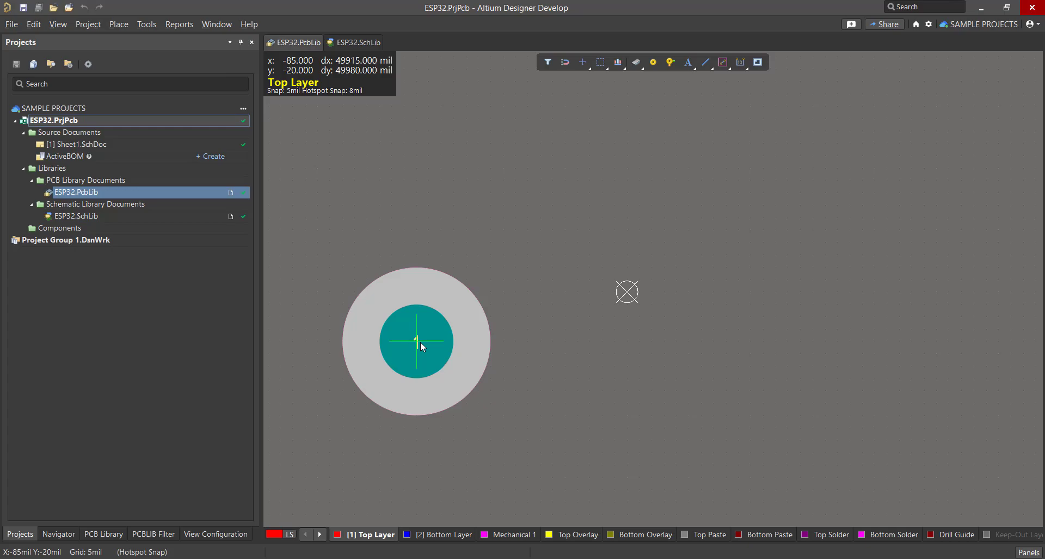
{"action": "mouse_move", "coordinate": [420, 342]}
{"action": "left_mouse_down"}
{"action": "mouse_move", "coordinate": [478, 343]}
{"action": "mouse_move", "coordinate": [458, 249]}
{"action": "mouse_move", "coordinate": [439, 354]}
{"action": "mouse_move", "coordinate": [456, 301]}
{"action": "left_mouse_up"}
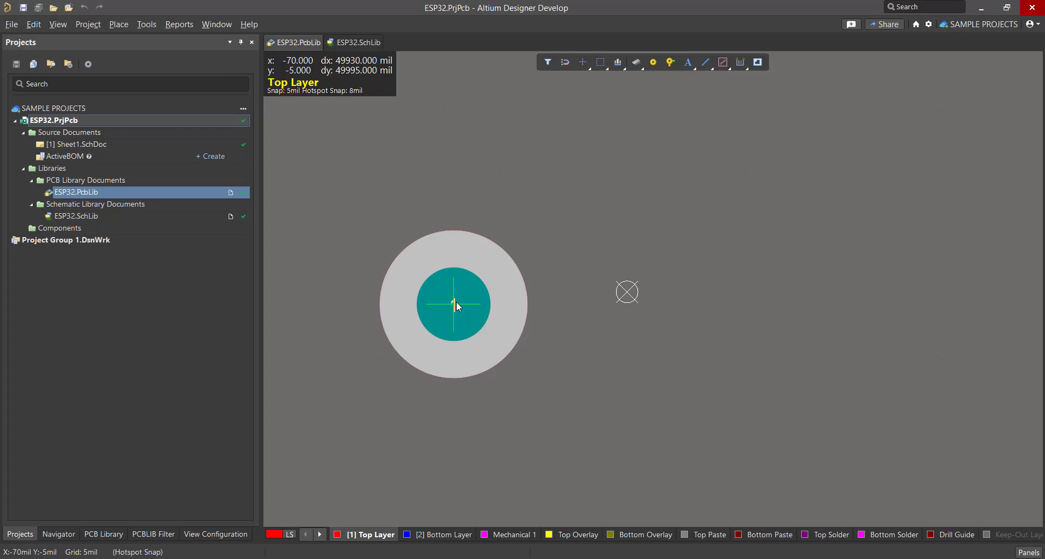
{"action": "key", "text": "Tab"}
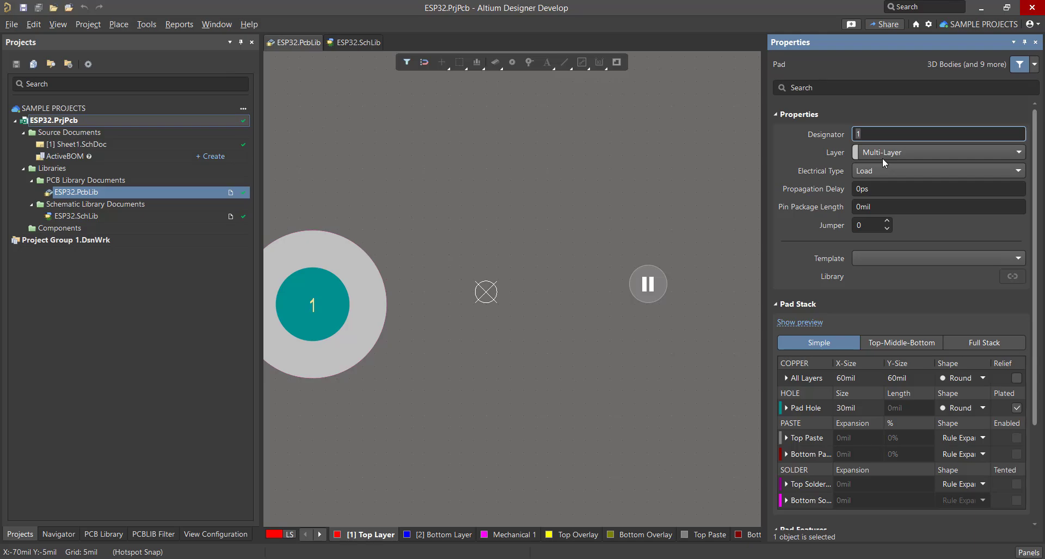
{"action": "left_click", "coordinate": [1019, 153]}
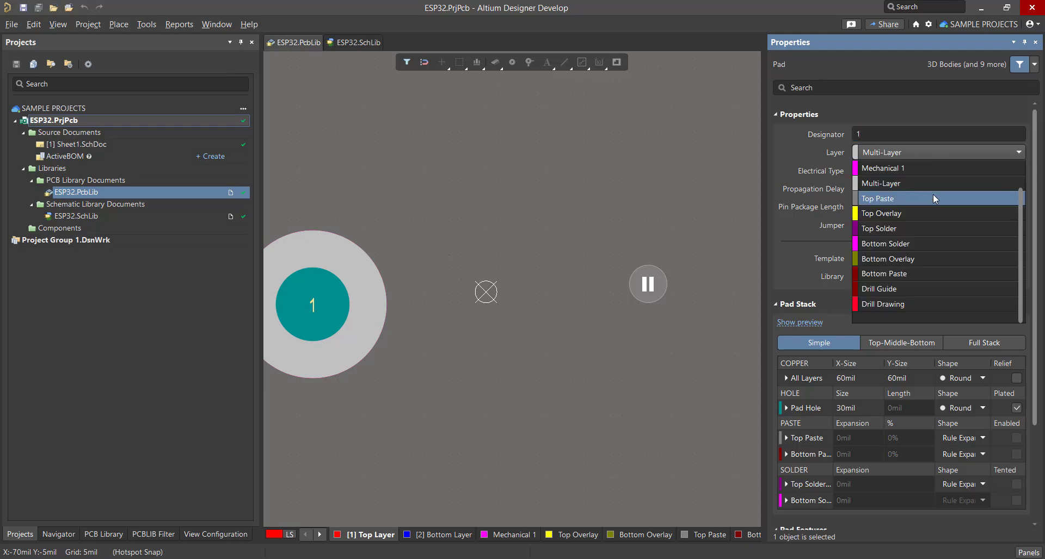
{"action": "scroll", "coordinate": [932, 194], "scroll_direction": "up", "scroll_amount": 1}
{"action": "left_click", "coordinate": [908, 170]}
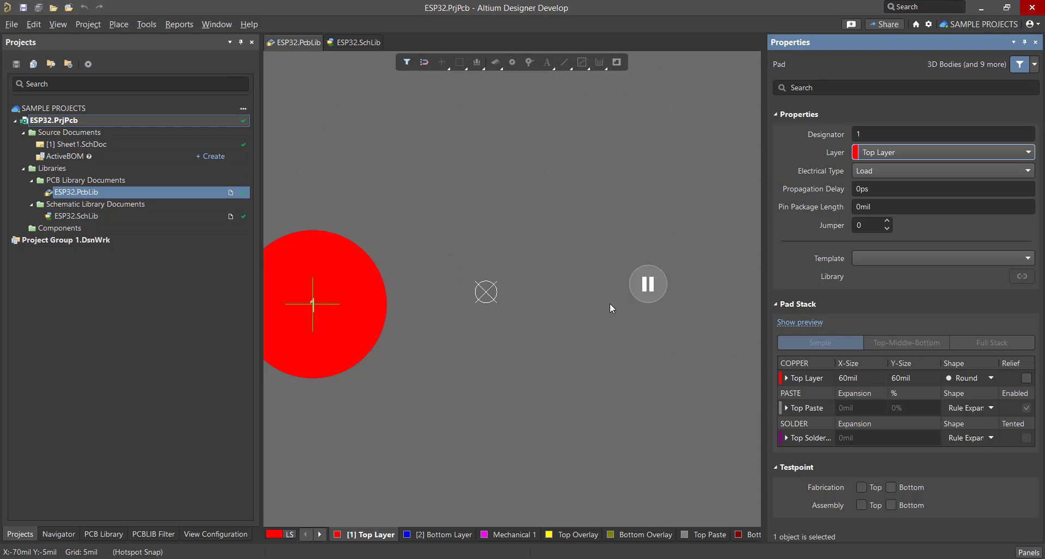
{"action": "left_click", "coordinate": [645, 284]}
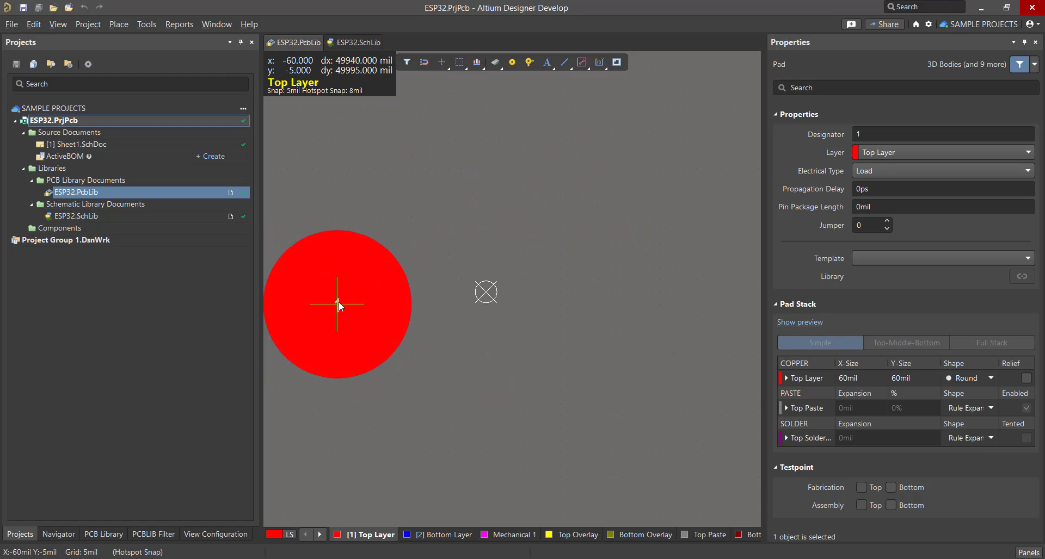
Place pad 1 at about (-60, 0) mil and pad 2 at about (45, -5) mil, and end pad placement.
{"action": "left_click", "coordinate": [337, 301]}
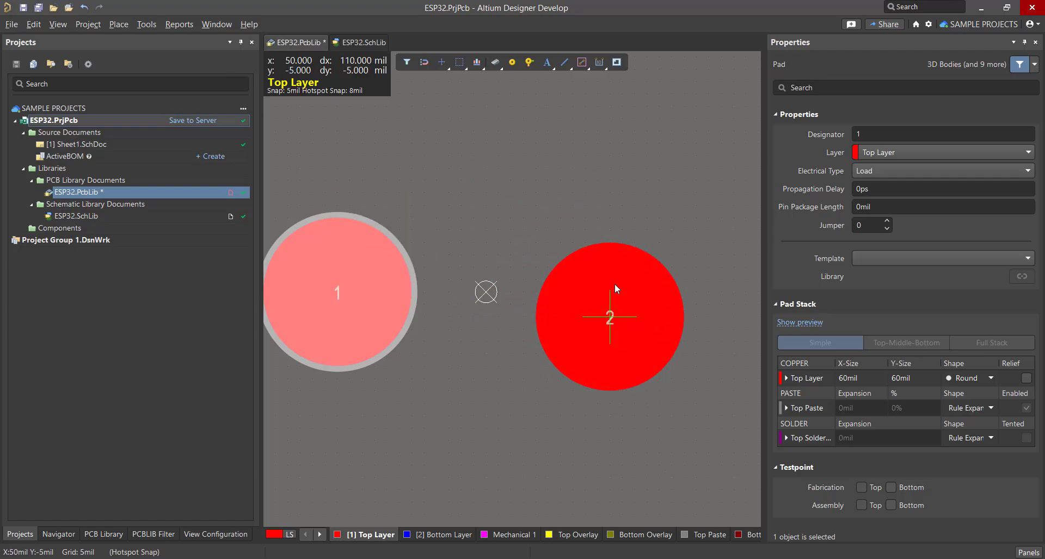
{"action": "left_click", "coordinate": [602, 302]}
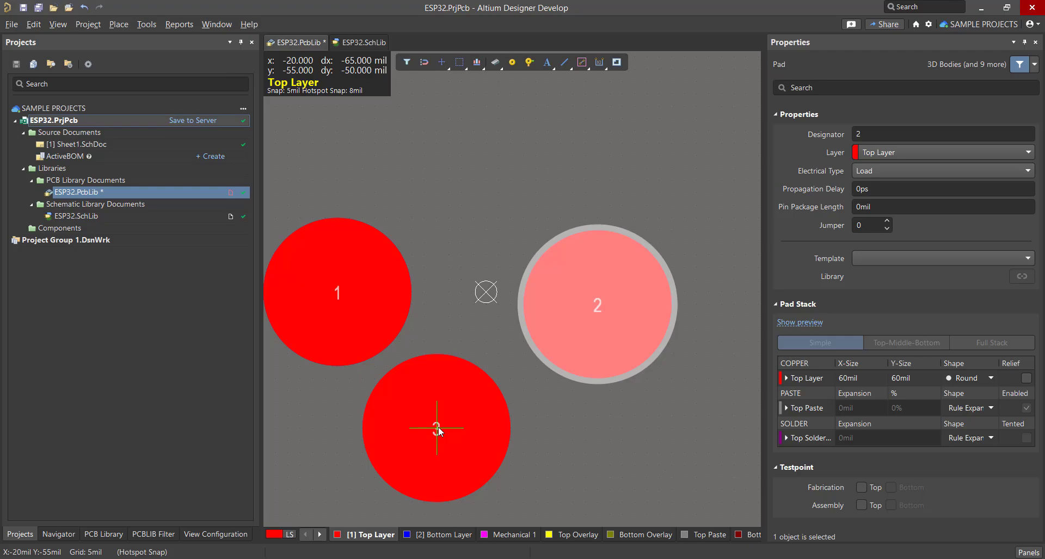
{"action": "key", "text": "Escape"}
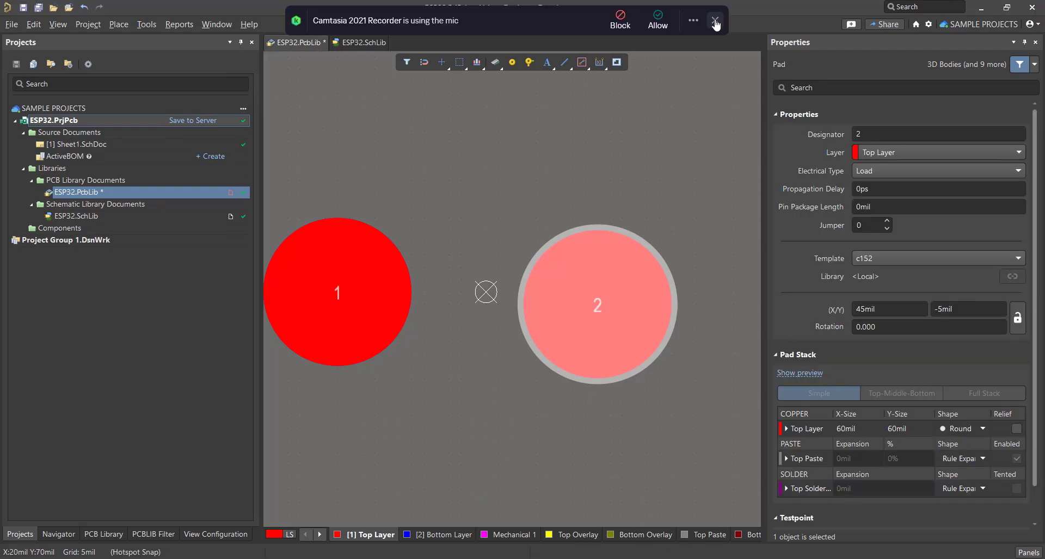
Dismiss the microphone notification and switch to Paint to view the component's PC Board dimension drawing.
{"action": "left_click", "coordinate": [715, 23]}
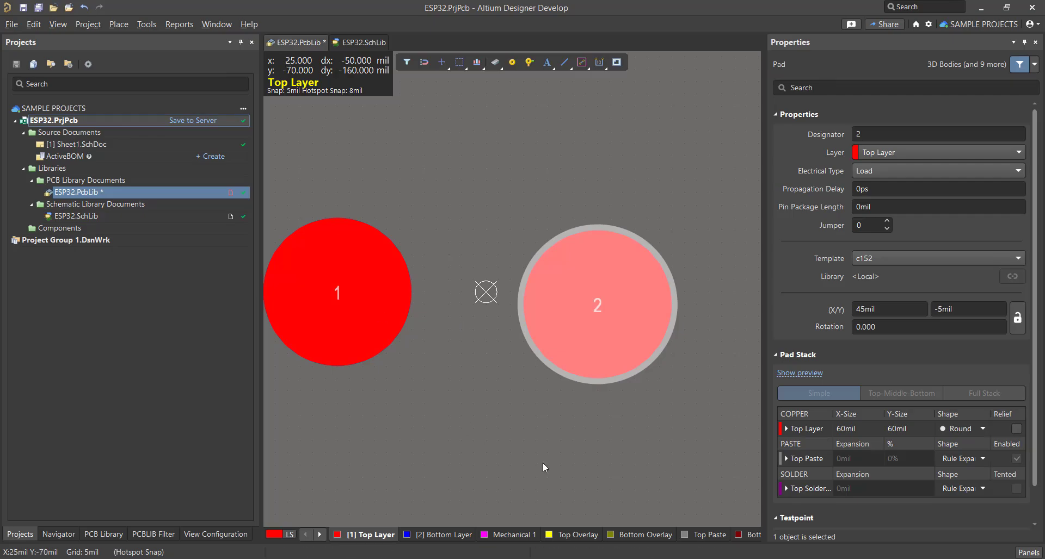
{"action": "mouse_move", "coordinate": [650, 557]}
{"action": "left_click", "coordinate": [593, 527]}
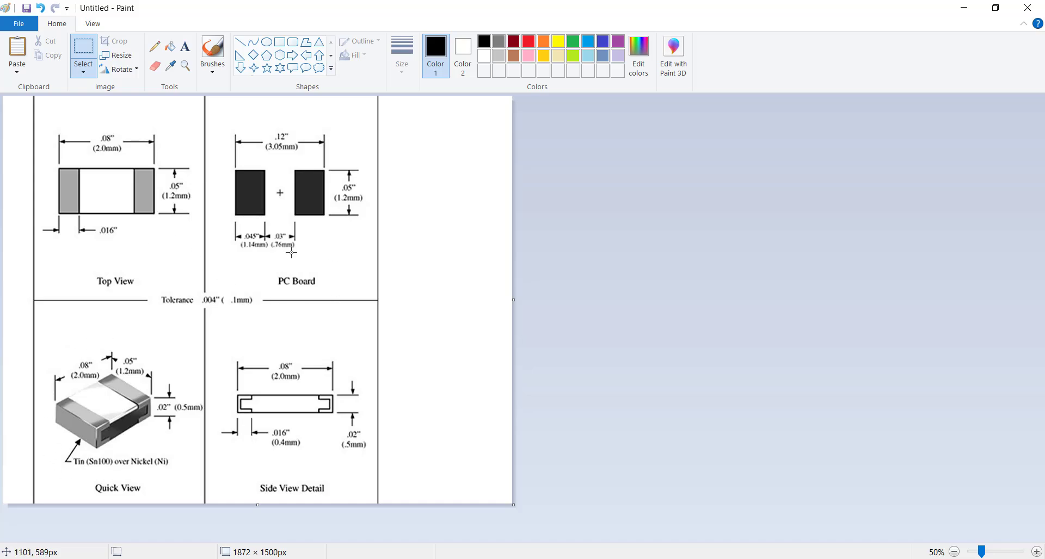
Examine the PC Board drawing, marking the pad height and pad width dimensions.
{"action": "mouse_move", "coordinate": [220, 124]}
{"action": "left_mouse_down"}
{"action": "mouse_move", "coordinate": [362, 297]}
{"action": "mouse_move", "coordinate": [375, 293]}
{"action": "left_mouse_up"}
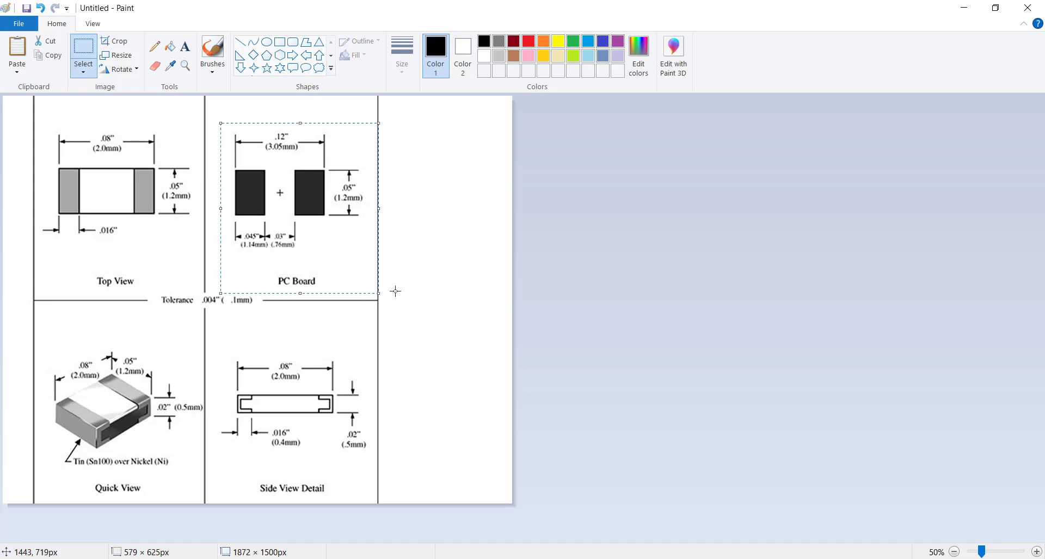
{"action": "left_click", "coordinate": [395, 292]}
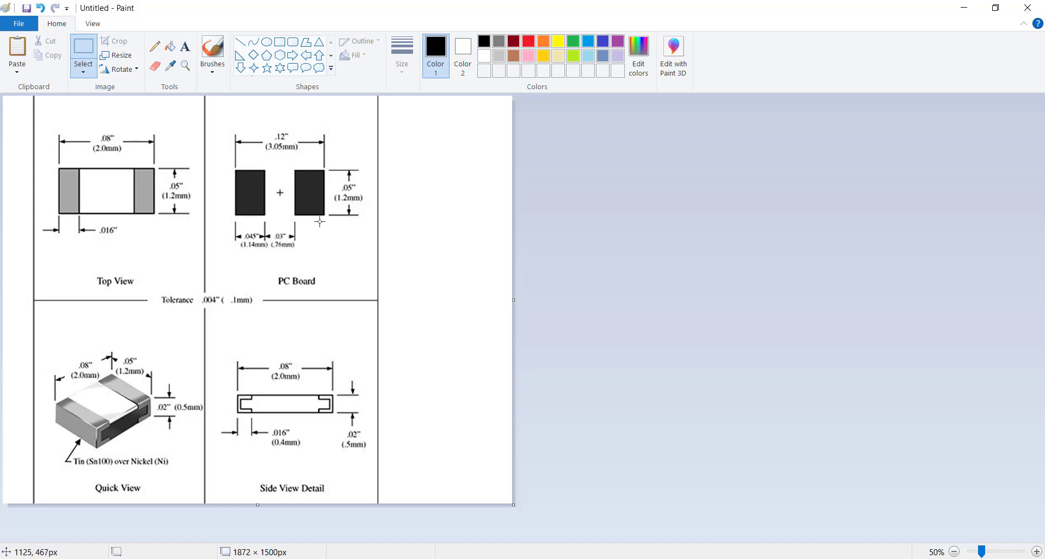
{"action": "left_click_drag", "start_coordinate": [338, 201], "coordinate": [334, 196]}
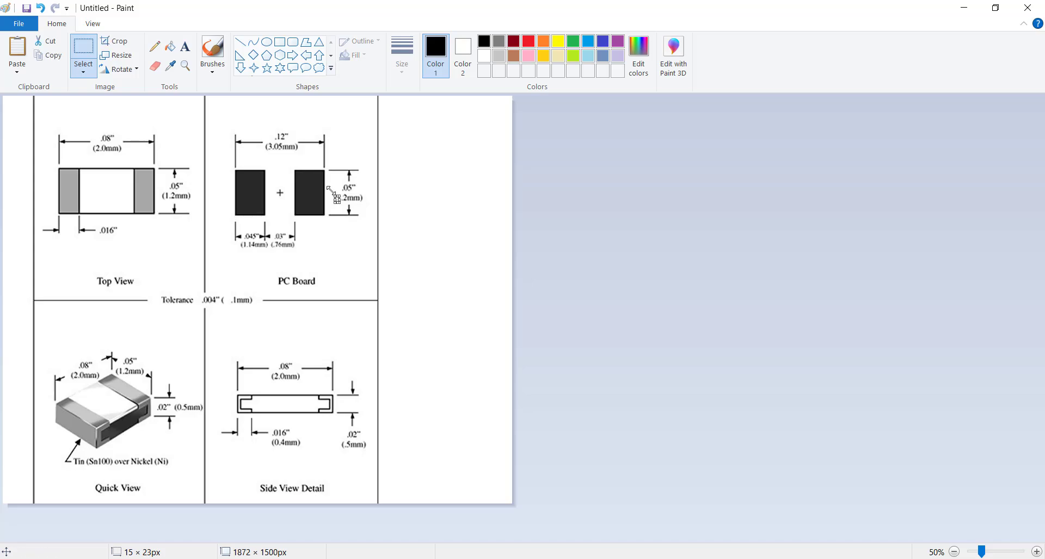
{"action": "left_click_drag", "start_coordinate": [468, 216], "coordinate": [466, 216]}
{"action": "left_click_drag", "start_coordinate": [328, 190], "coordinate": [371, 209]}
{"action": "left_click_drag", "start_coordinate": [231, 236], "coordinate": [269, 264]}
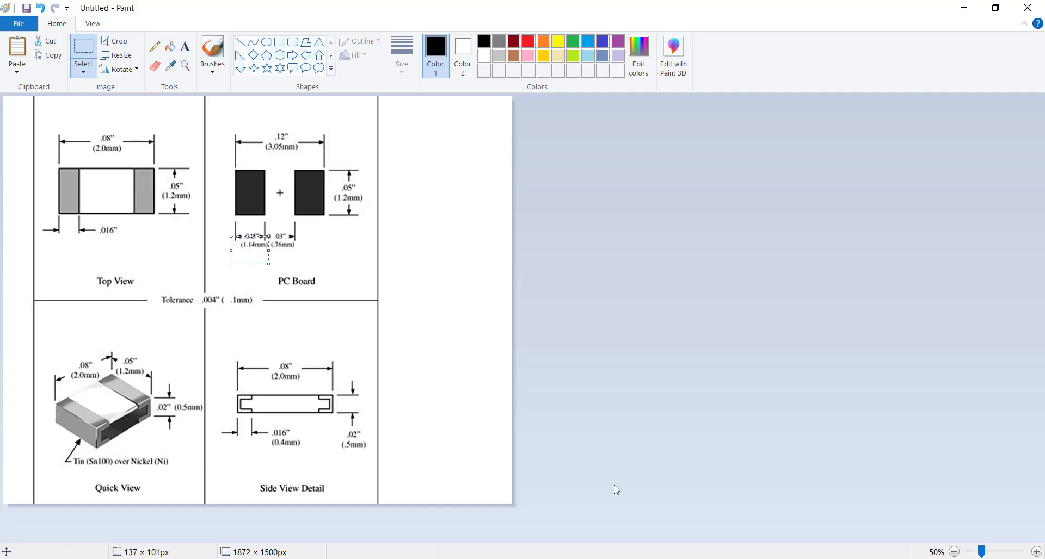
Switch back to Altium Designer, select both pads and change the measurement units to millimetres.
{"action": "key", "text": "alt+Tab"}
{"action": "left_click", "coordinate": [523, 423]}
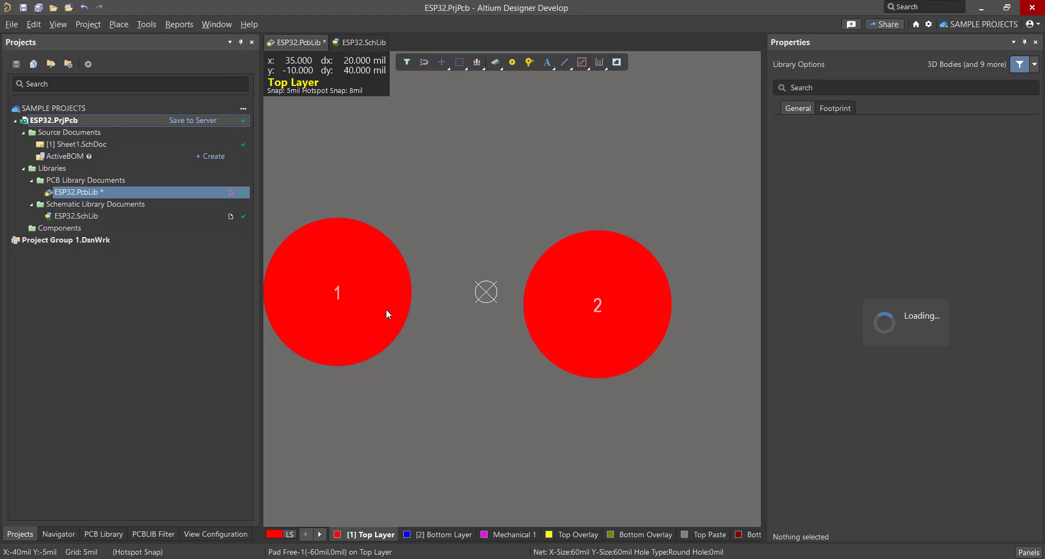
{"action": "left_click_drag", "start_coordinate": [632, 433], "coordinate": [335, 283]}
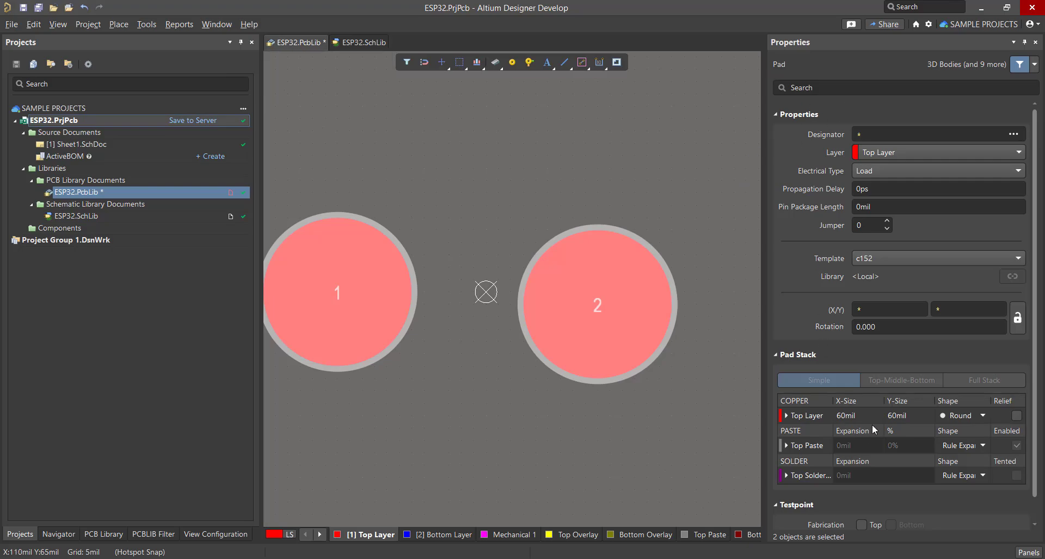
{"action": "scroll", "coordinate": [858, 416], "scroll_direction": "down", "scroll_amount": 1}
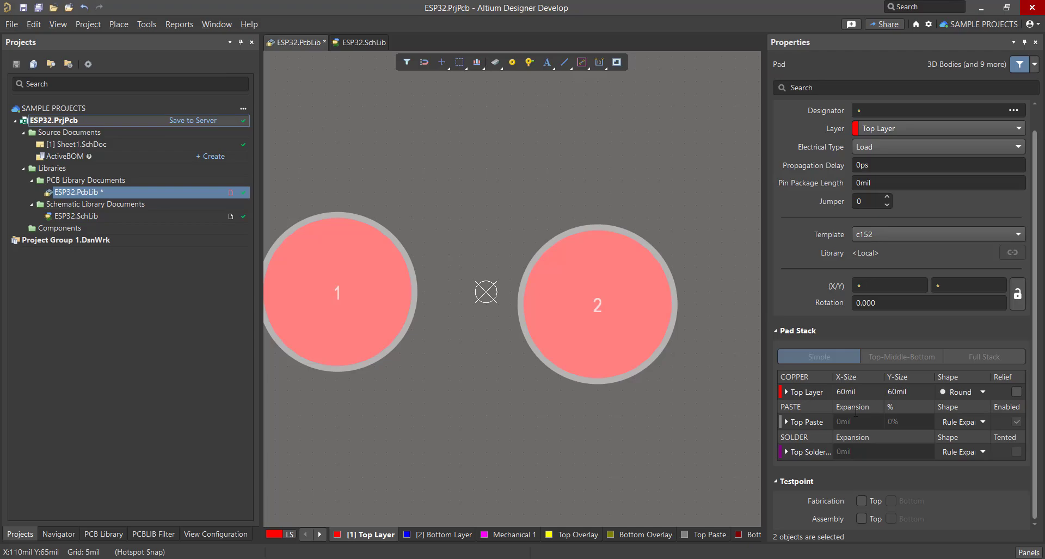
{"action": "left_click", "coordinate": [863, 391]}
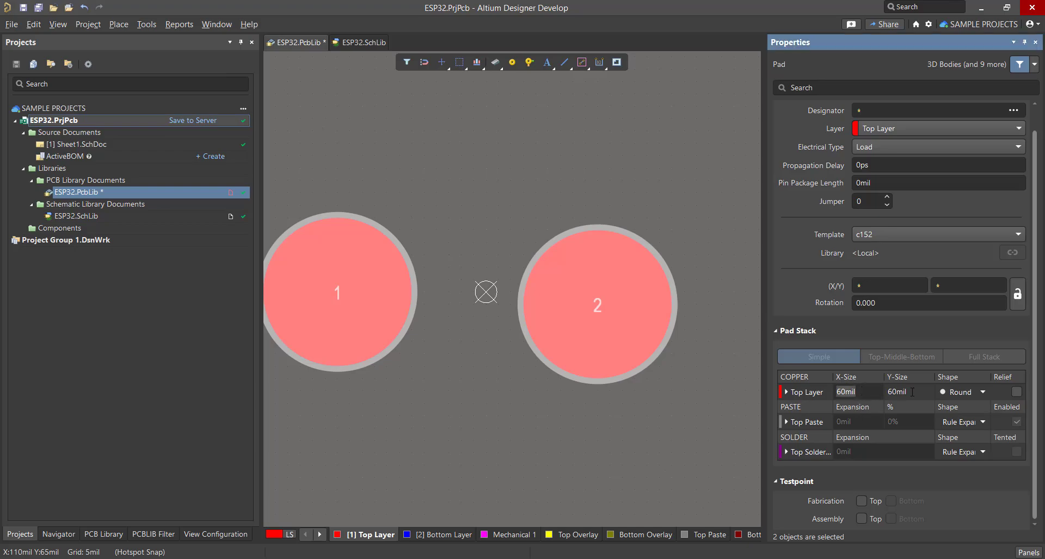
{"action": "left_click", "coordinate": [907, 393]}
{"action": "left_click", "coordinate": [864, 392]}
{"action": "left_click", "coordinate": [917, 392]}
{"action": "left_click", "coordinate": [872, 393]}
{"action": "key", "text": "ctrl+q"}
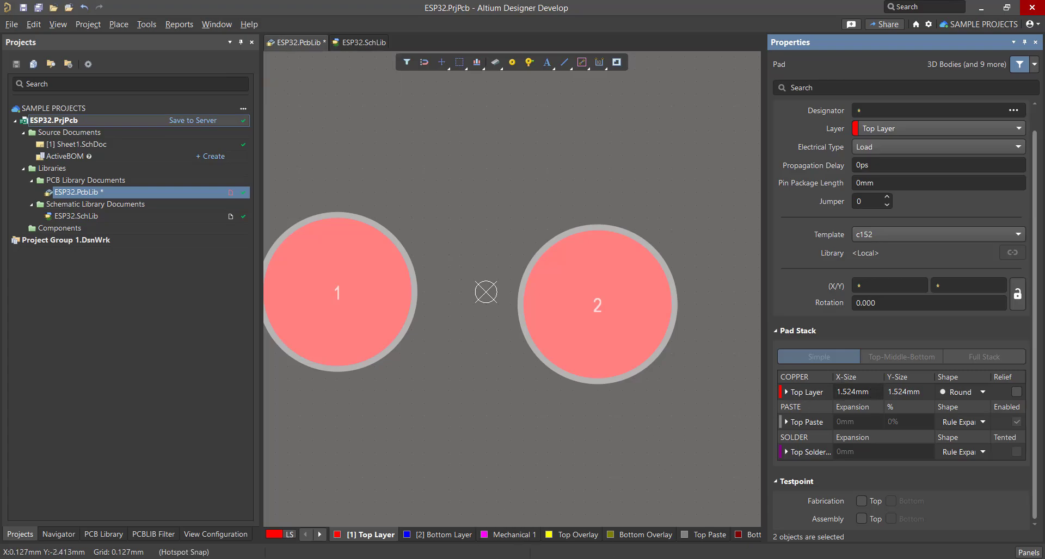
Check the pad dimensions in the Paint drawing and set the Y-size of both pads to 1.2 mm.
{"action": "left_click", "coordinate": [594, 558]}
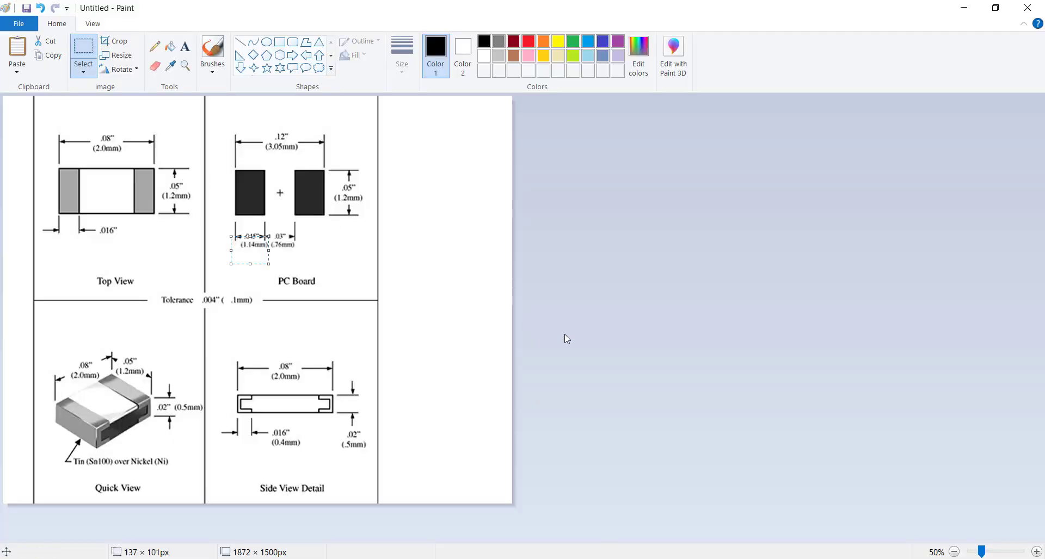
{"action": "left_click", "coordinate": [594, 558]}
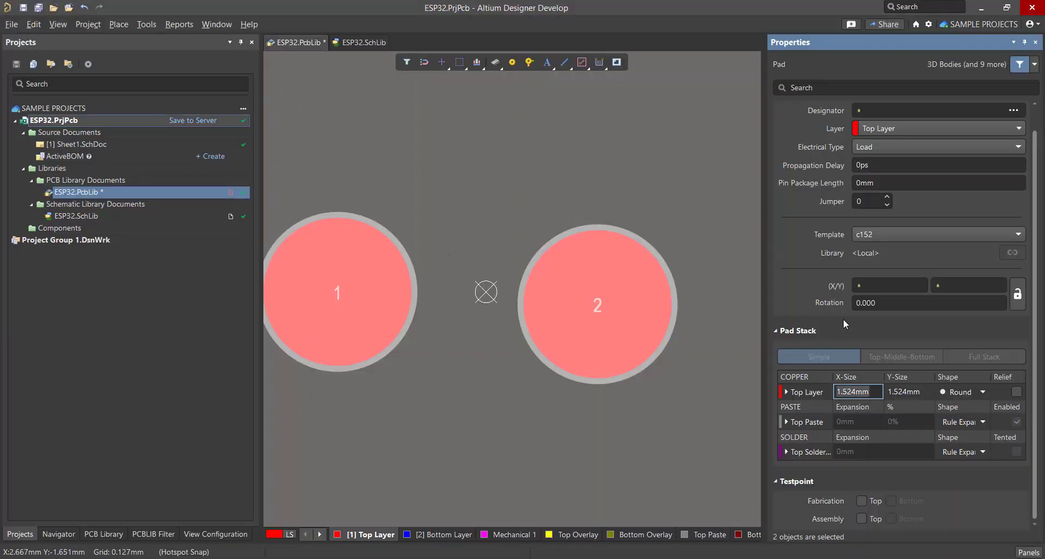
{"action": "left_click", "coordinate": [917, 393]}
{"action": "double_click", "coordinate": [918, 393]}
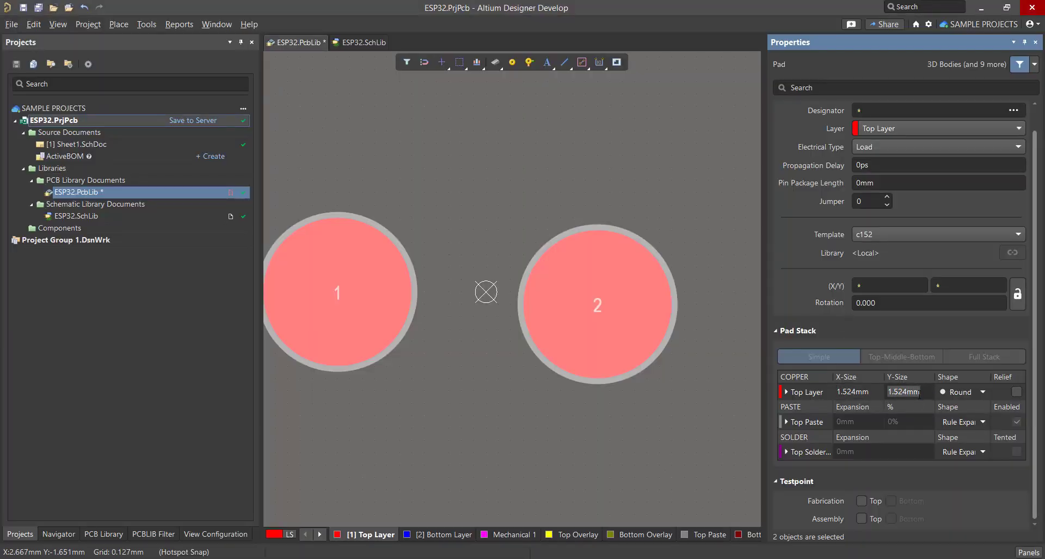
{"action": "type", "text": "1.2"}
{"action": "key", "text": "Return"}
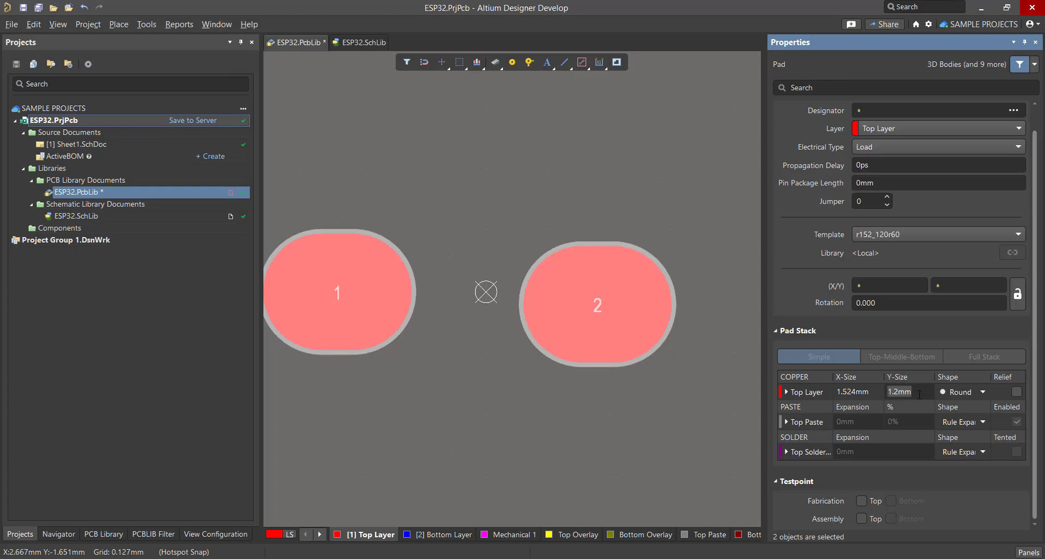
Try an X-size of 1.2 mm and a Y-size of 1.14 mm on both pads, and return the Y-size to 1.2 mm.
{"action": "left_click", "coordinate": [864, 392]}
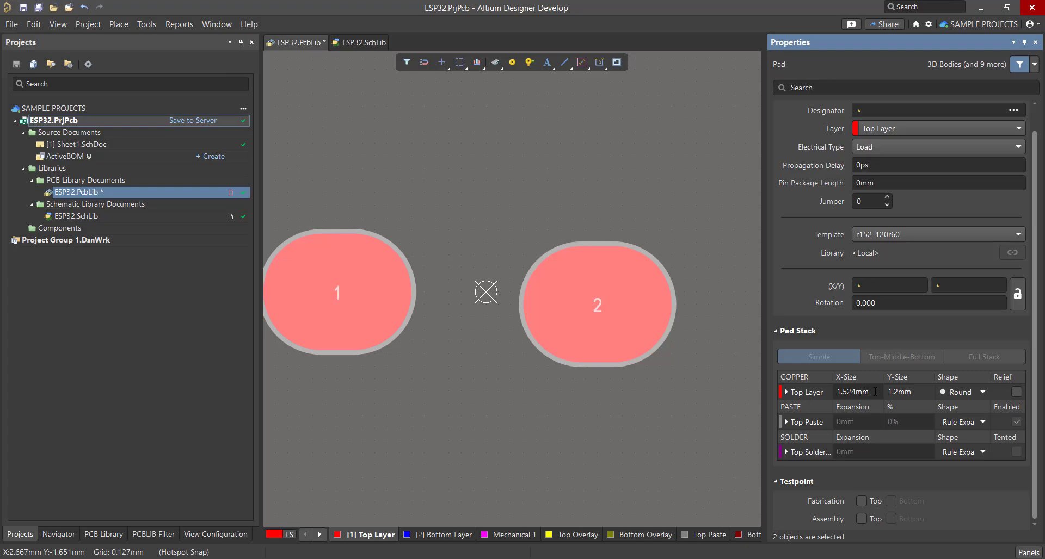
{"action": "key", "text": "ctrl+a"}
{"action": "type", "text": "1.2"}
{"action": "key", "text": "Return"}
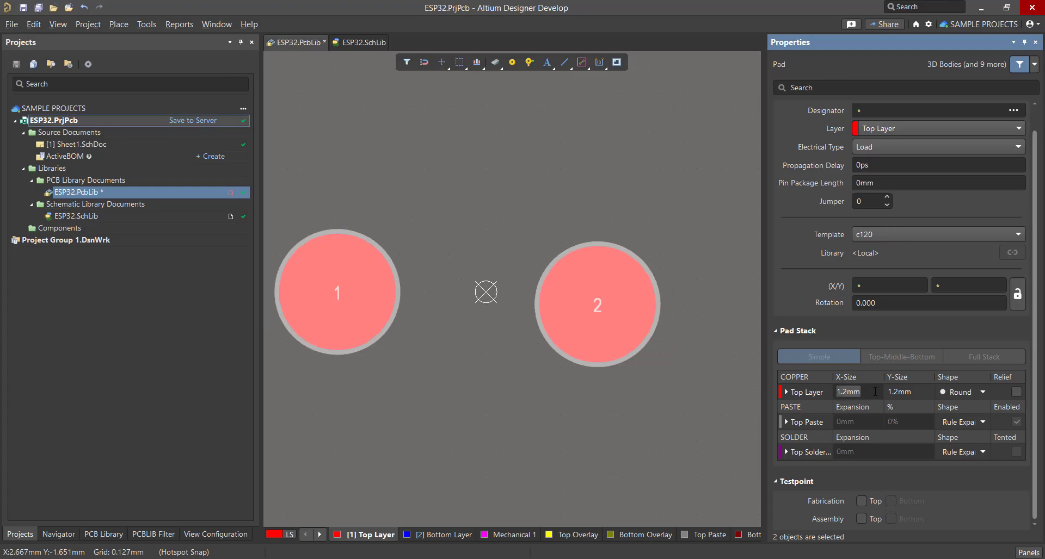
{"action": "left_click", "coordinate": [904, 394]}
{"action": "type", "text": "1.14"}
{"action": "key", "text": "Return"}
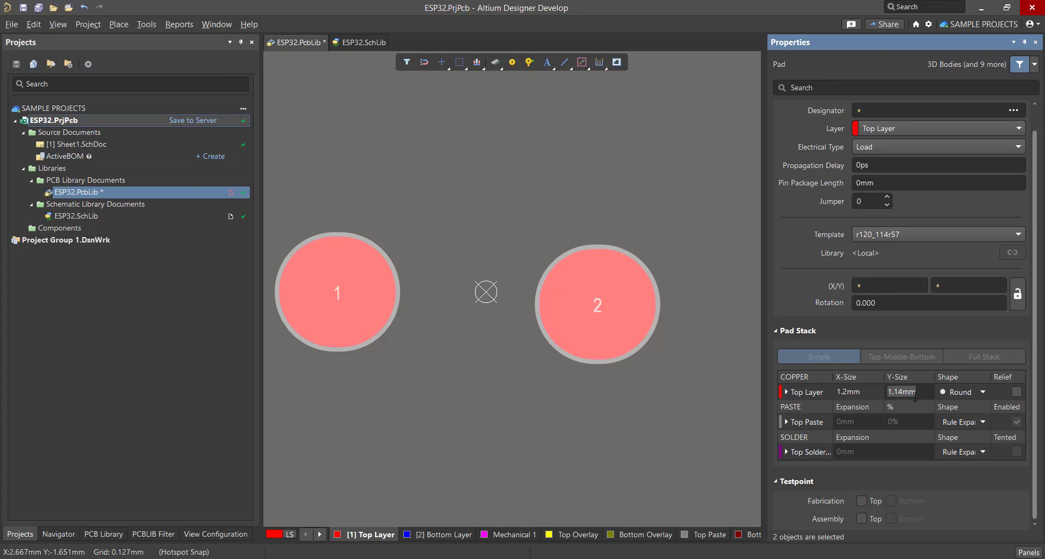
{"action": "type", "text": "1.2"}
{"action": "key", "text": "Return"}
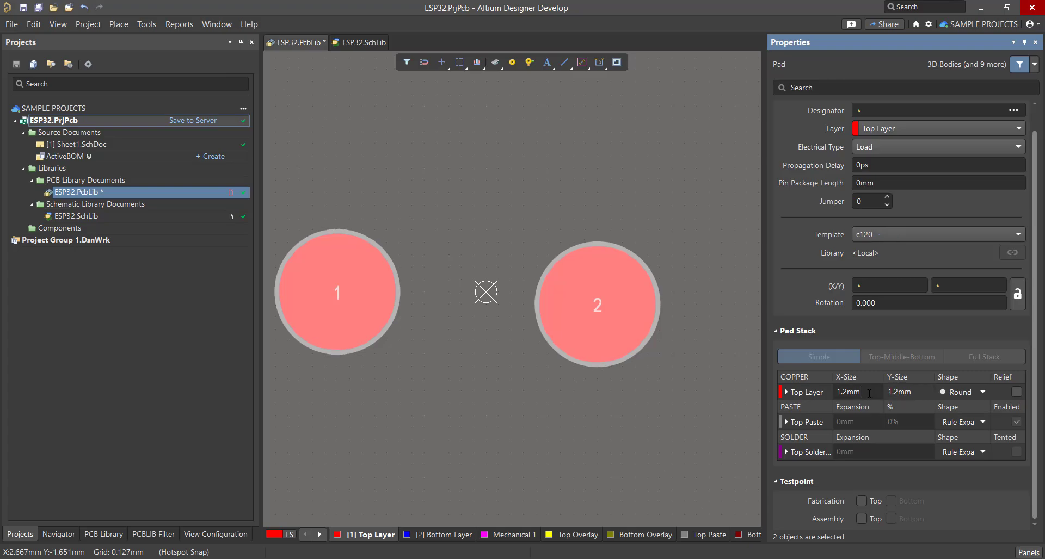
Set the X-size of both pads to 1.14 mm and their shape to Rectangular.
{"action": "left_click", "coordinate": [869, 393]}
{"action": "type", "text": "1.14"}
{"action": "key", "text": "Return"}
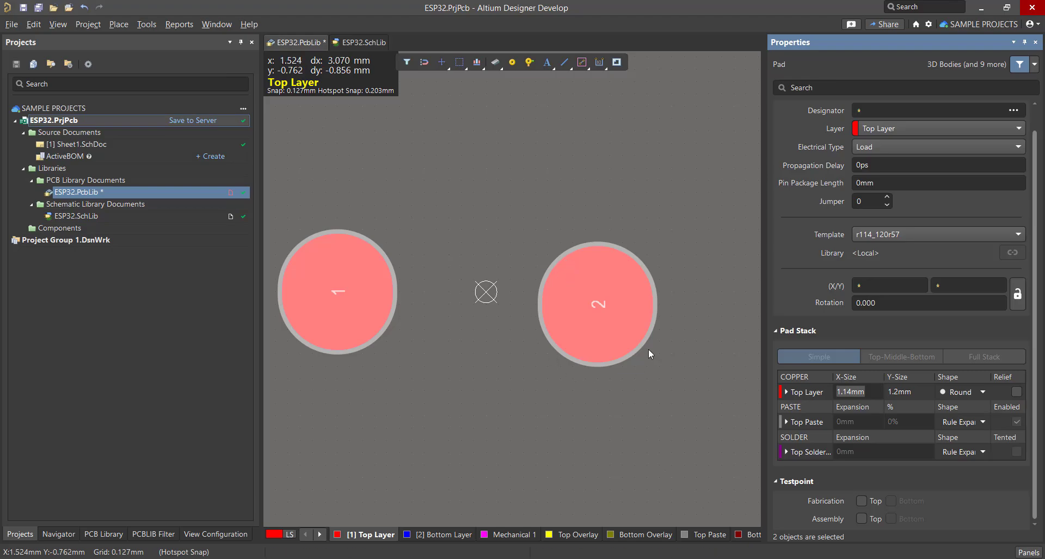
{"action": "left_click", "coordinate": [979, 392]}
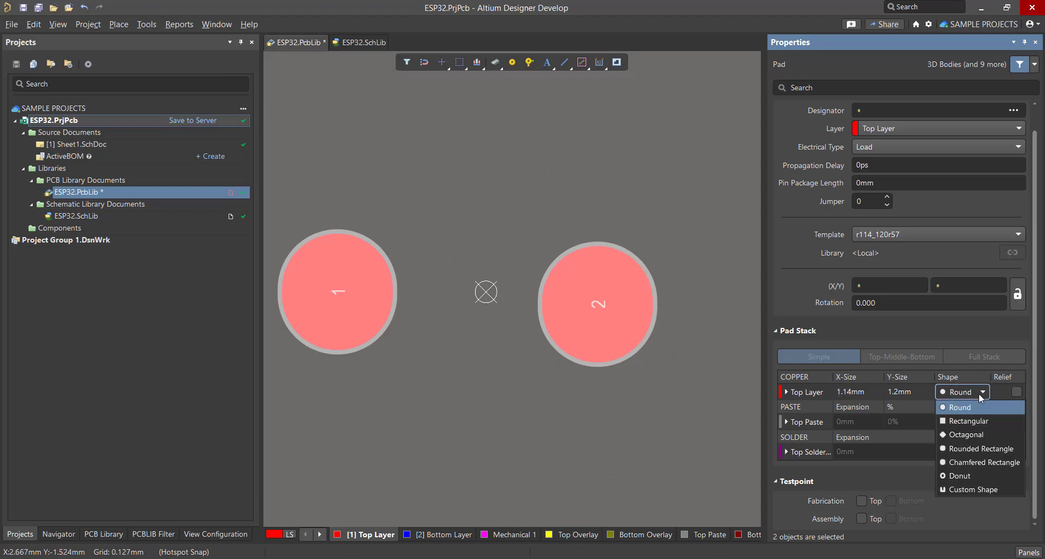
{"action": "left_click", "coordinate": [980, 422]}
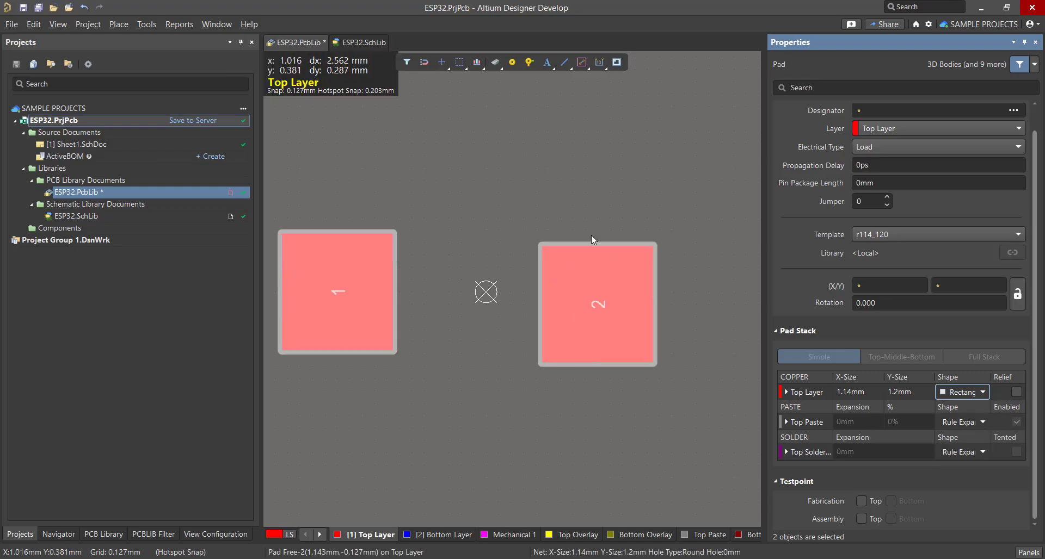
Align pads 1 and 2 by their top edges, using pad 1 as the reference, and deselect them.
{"action": "left_click_drag", "start_coordinate": [611, 209], "coordinate": [335, 315]}
{"action": "left_click", "coordinate": [335, 315]}
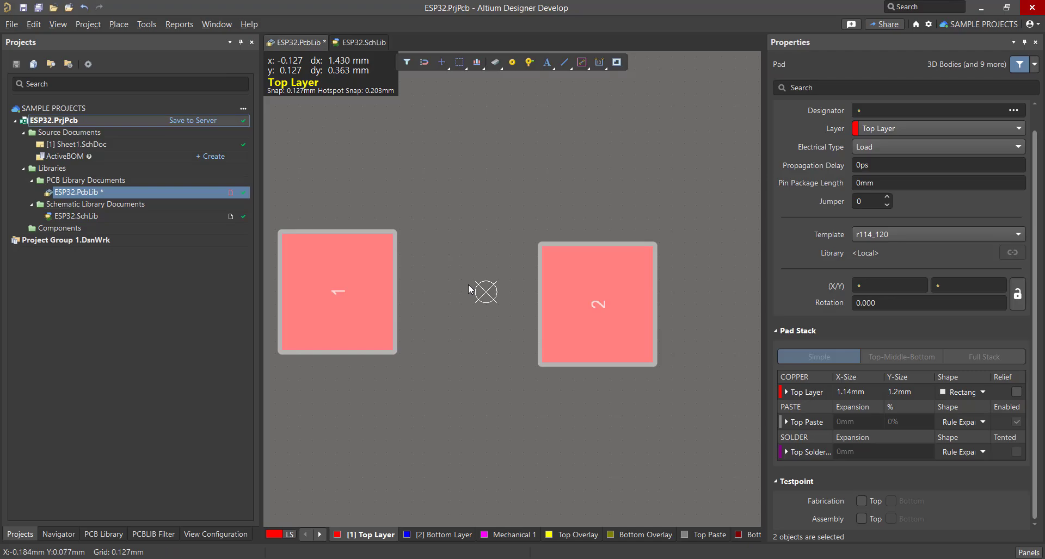
{"action": "key", "text": "ctrl+shift+t"}
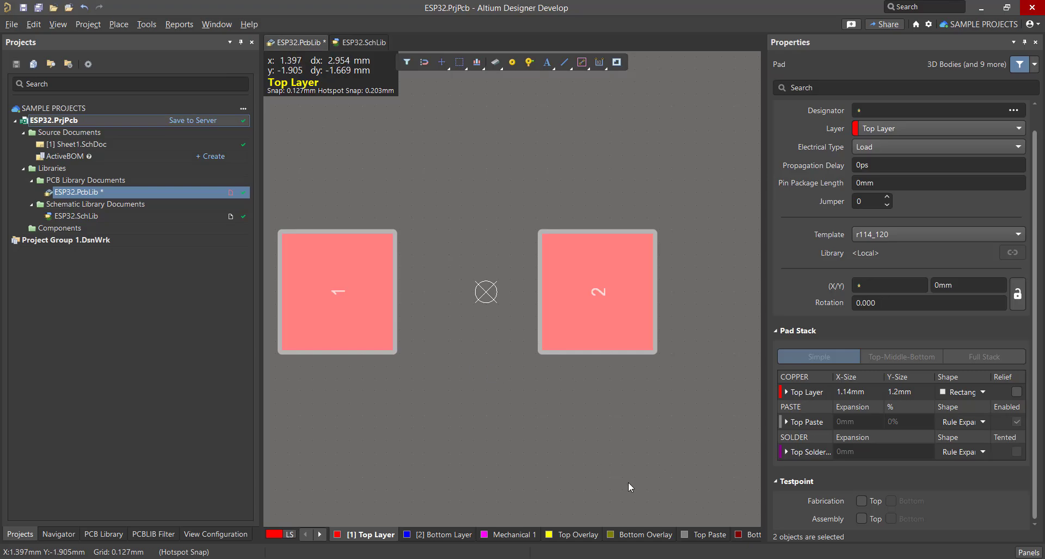
{"action": "left_click", "coordinate": [292, 351]}
{"action": "scroll", "coordinate": [292, 351], "scroll_direction": "down", "scroll_amount": 2, "text": "ctrl"}
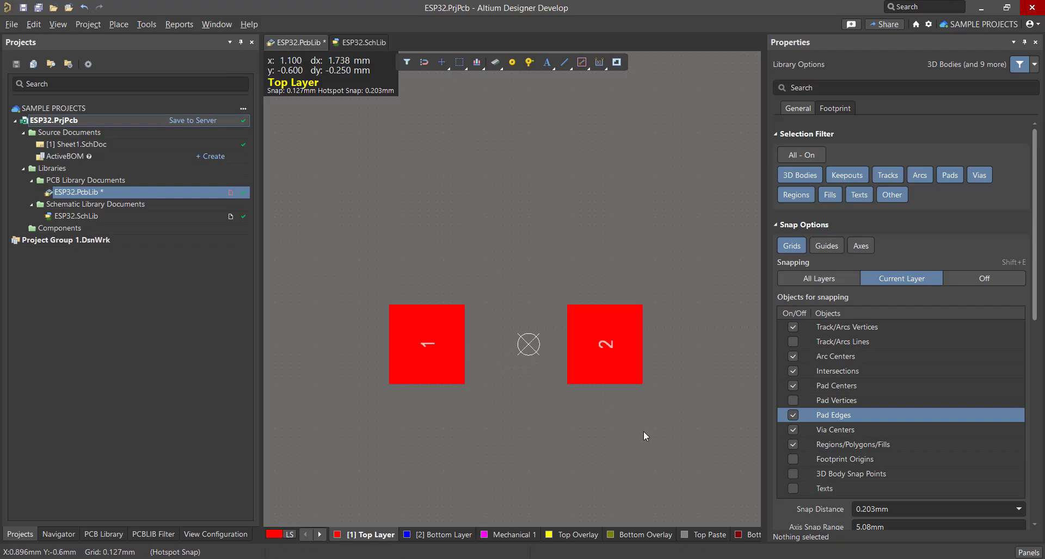
Switch to Paint and mark the centre-to-centre span between the two pads in the PC Board drawing.
{"action": "left_click", "coordinate": [615, 558]}
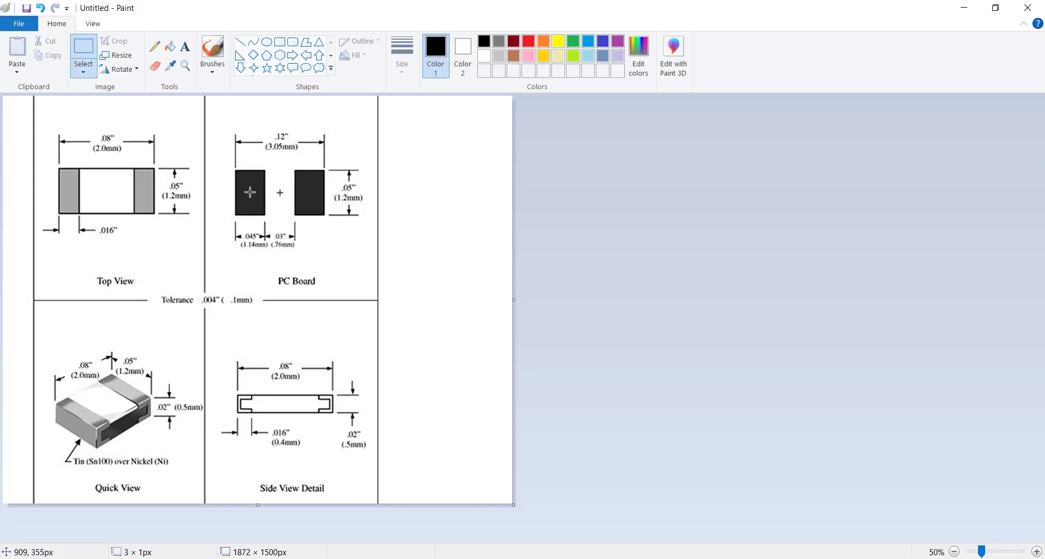
{"action": "left_click_drag", "start_coordinate": [249, 192], "coordinate": [310, 192]}
{"action": "left_click_drag", "start_coordinate": [312, 193], "coordinate": [312, 193]}
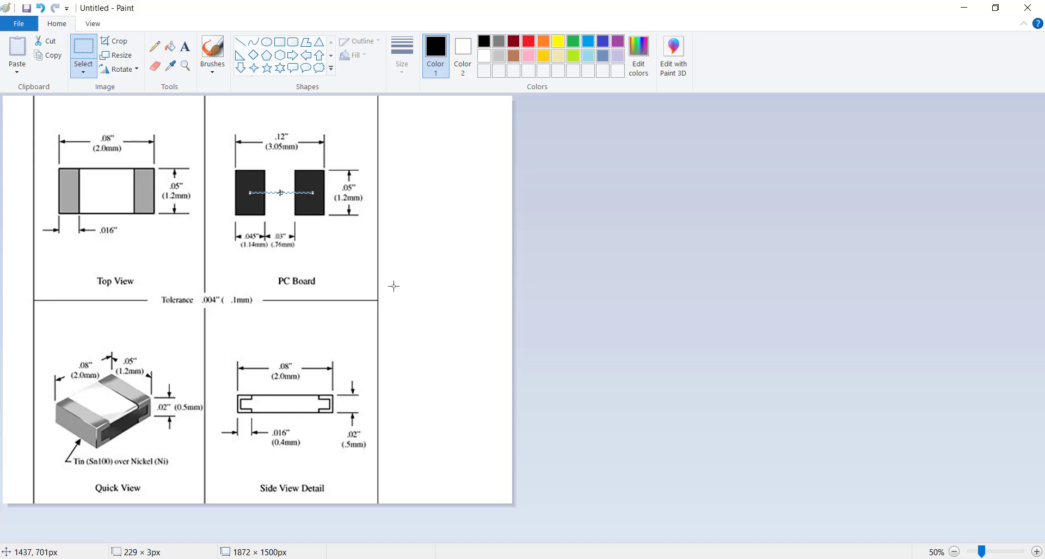
Back in Altium Designer, draw a horizontal Top Layer line about 3.3 mm long above the pads.
{"action": "left_click", "coordinate": [597, 558]}
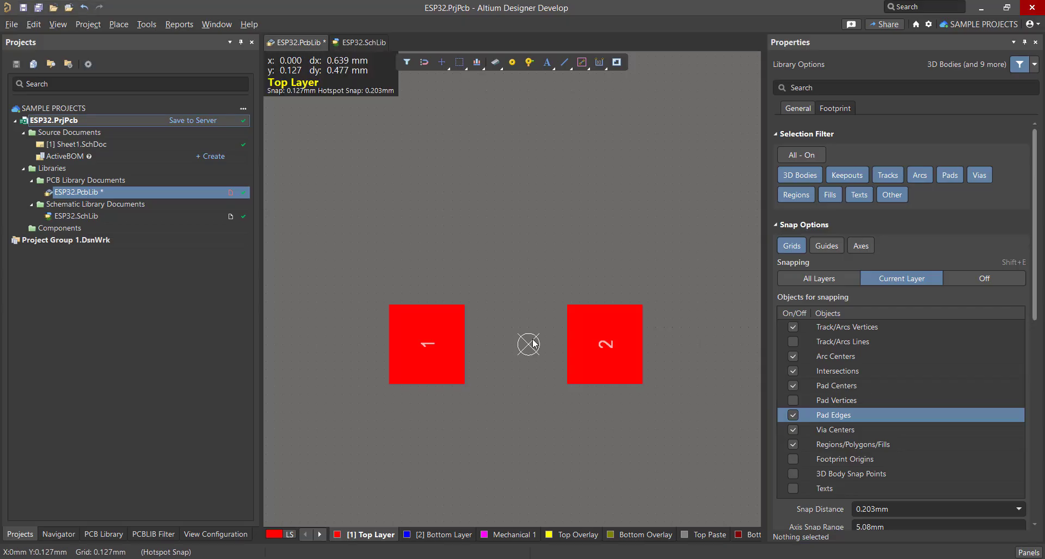
{"action": "right_click_drag", "start_coordinate": [403, 249], "coordinate": [392, 244]}
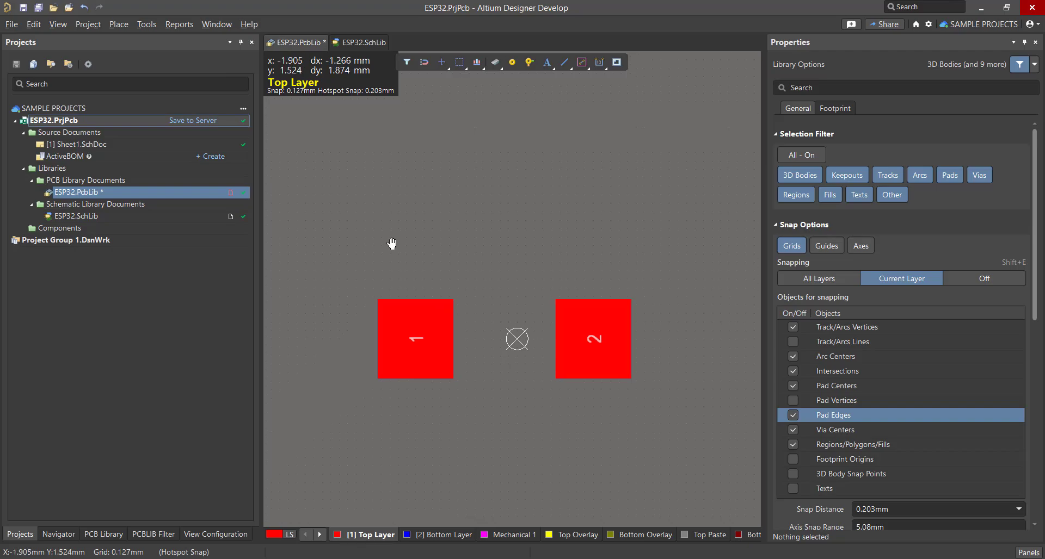
{"action": "left_click", "coordinate": [119, 25]}
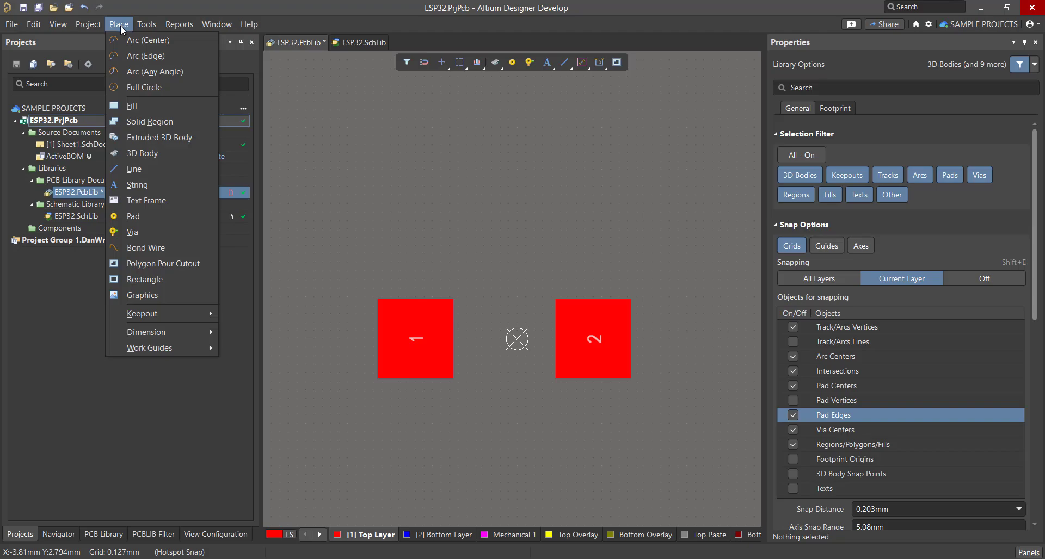
{"action": "left_click", "coordinate": [131, 169]}
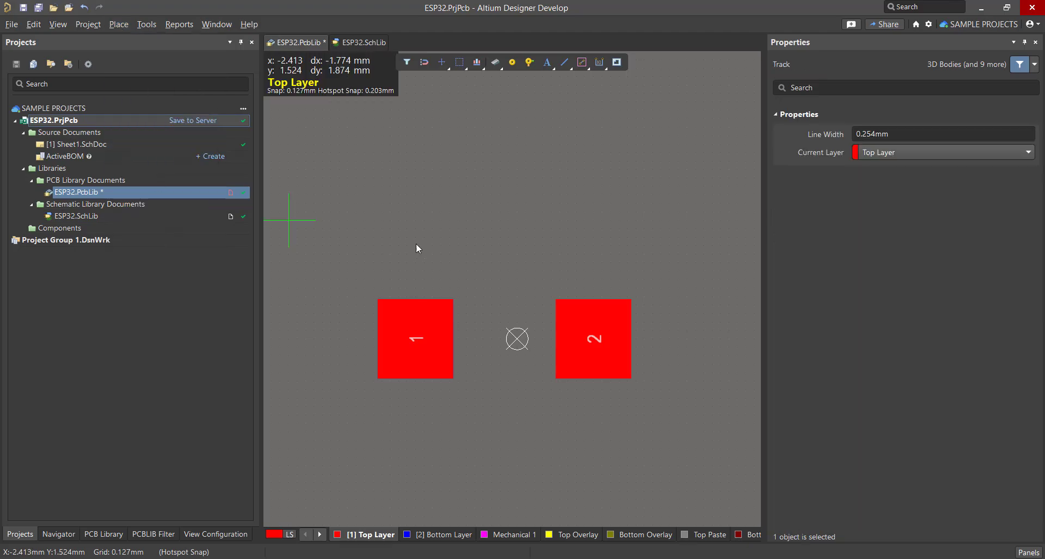
{"action": "left_click", "coordinate": [372, 254]}
{"action": "left_click", "coordinate": [598, 254]}
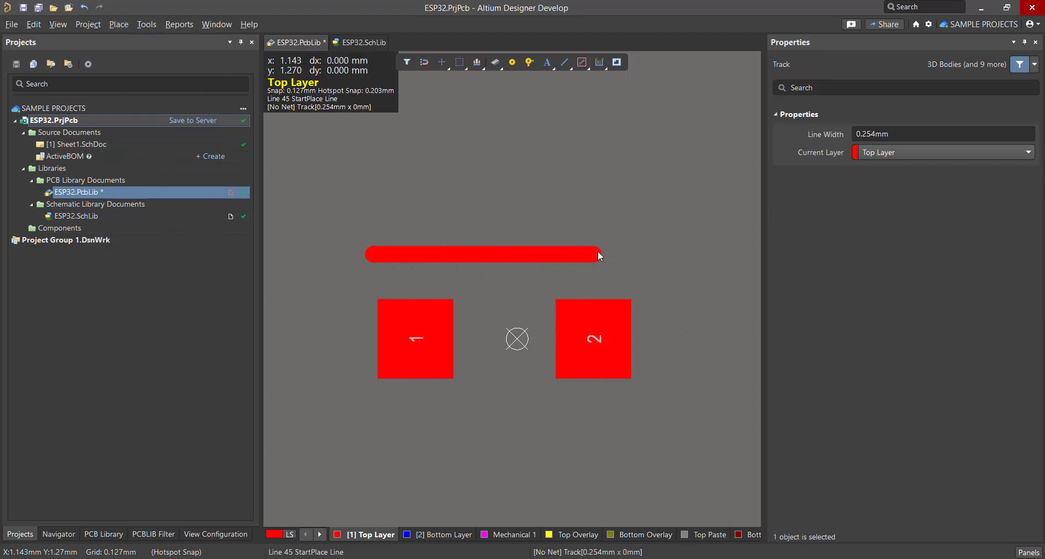
{"action": "key", "text": "Escape"}
{"action": "key", "text": "Escape"}
Set the length of the line above the pads to 1.91 mm.
{"action": "left_click", "coordinate": [538, 248]}
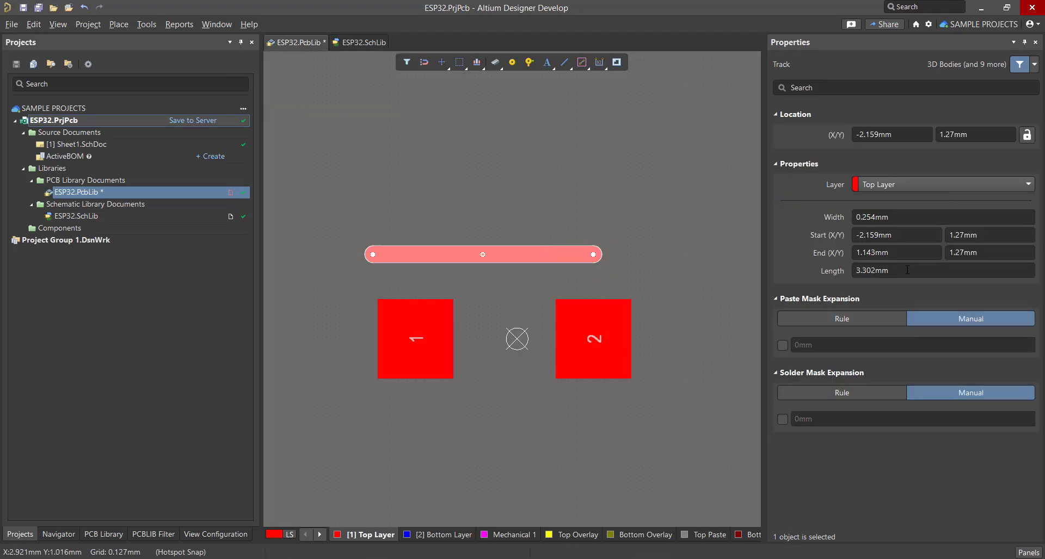
{"action": "left_click", "coordinate": [907, 270]}
{"action": "type", "text": "1"}
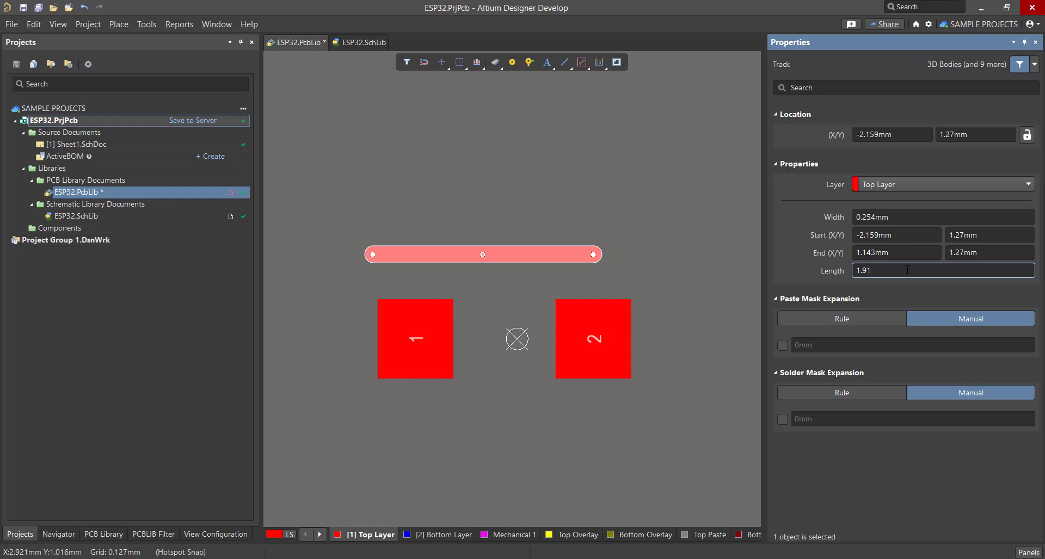
{"action": "type", "text": ".91"}
{"action": "key", "text": "Return"}
{"action": "scroll", "coordinate": [509, 268], "scroll_direction": "up", "scroll_amount": 3, "text": "ctrl"}
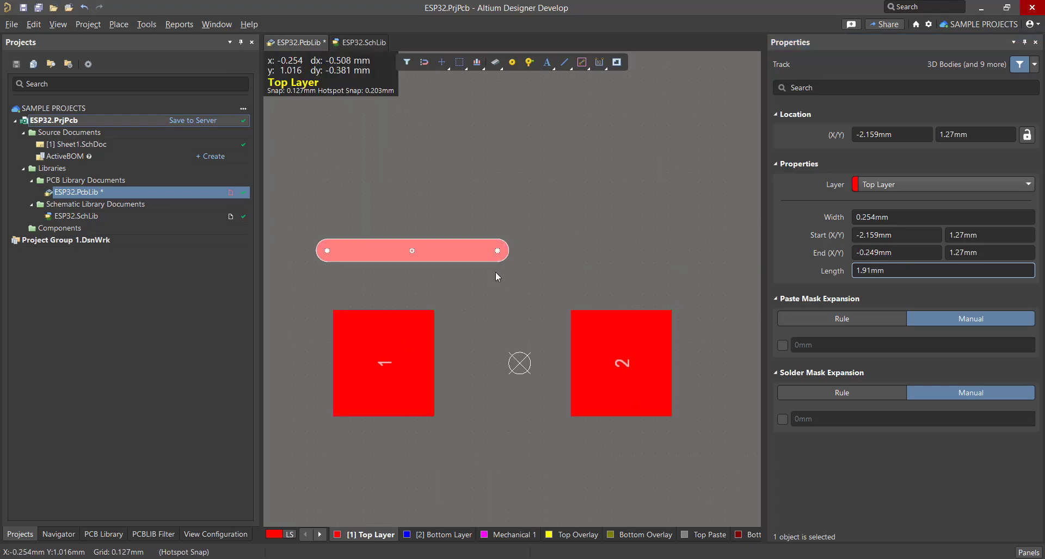
Reposition the 1.91 mm line above the pads so it starts at about (-1.27, 1.524) mm.
{"action": "left_click_drag", "start_coordinate": [453, 256], "coordinate": [525, 273]}
{"action": "left_click_drag", "start_coordinate": [440, 274], "coordinate": [374, 251]}
{"action": "mouse_move", "coordinate": [457, 250]}
{"action": "left_mouse_down"}
{"action": "mouse_move", "coordinate": [463, 273]}
{"action": "mouse_move", "coordinate": [464, 252]}
{"action": "left_mouse_up"}
{"action": "left_click", "coordinate": [466, 294]}
{"action": "key", "text": "ctrl+z"}
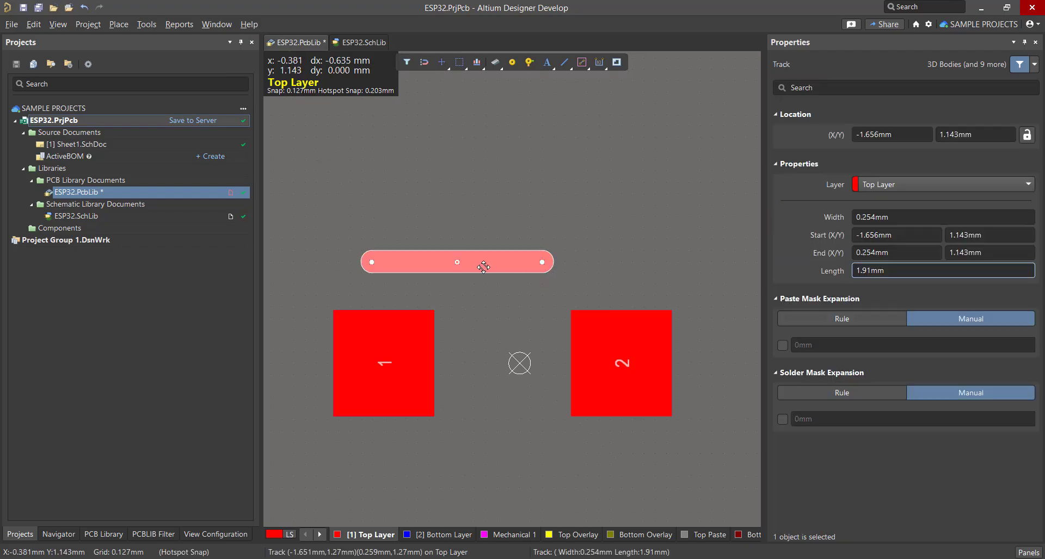
{"action": "left_click_drag", "start_coordinate": [474, 259], "coordinate": [407, 230]}
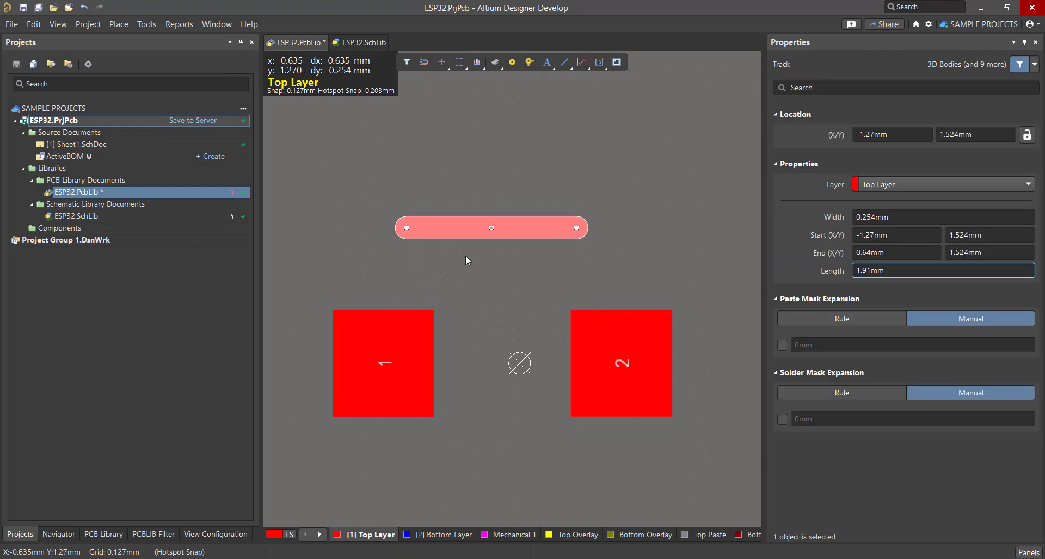
Set the footprint's reference location at the midpoint of the 1.91 mm line above the pads.
{"action": "scroll", "coordinate": [466, 259], "scroll_direction": "up", "scroll_amount": 3, "text": "ctrl"}
{"action": "right_click_drag", "start_coordinate": [477, 241], "coordinate": [469, 342]}
{"action": "right_click", "coordinate": [470, 341]}
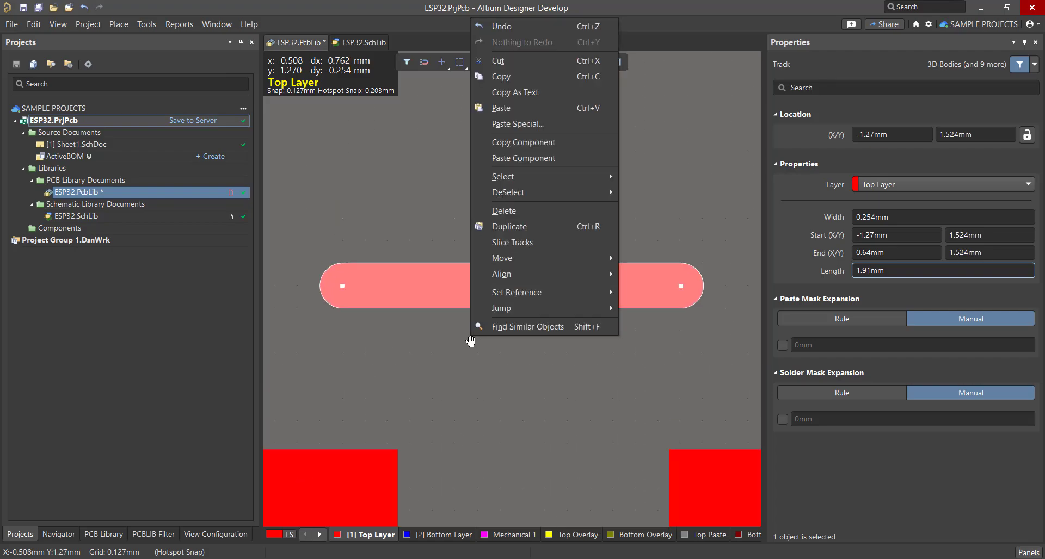
{"action": "mouse_move", "coordinate": [541, 294]}
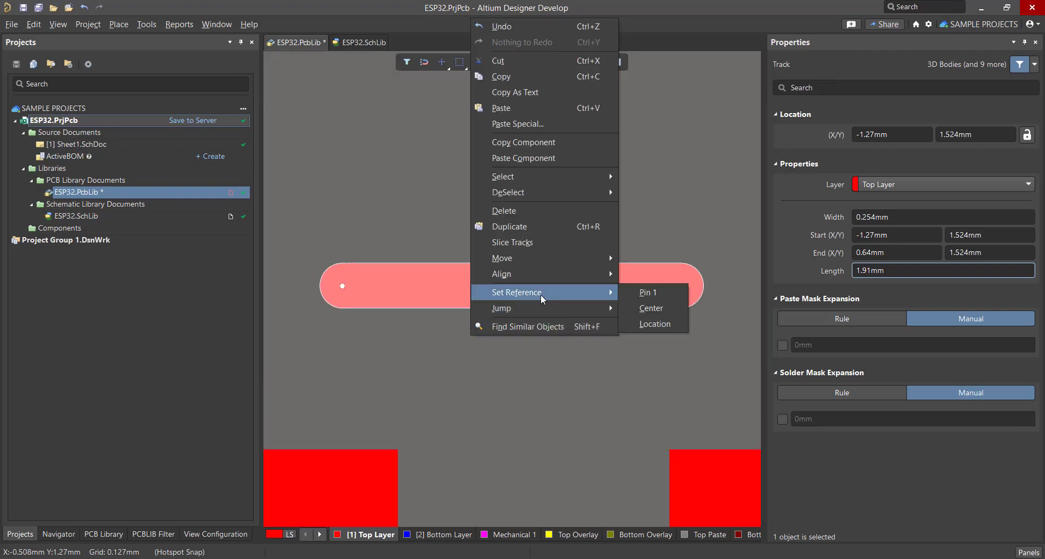
{"action": "left_click", "coordinate": [649, 324]}
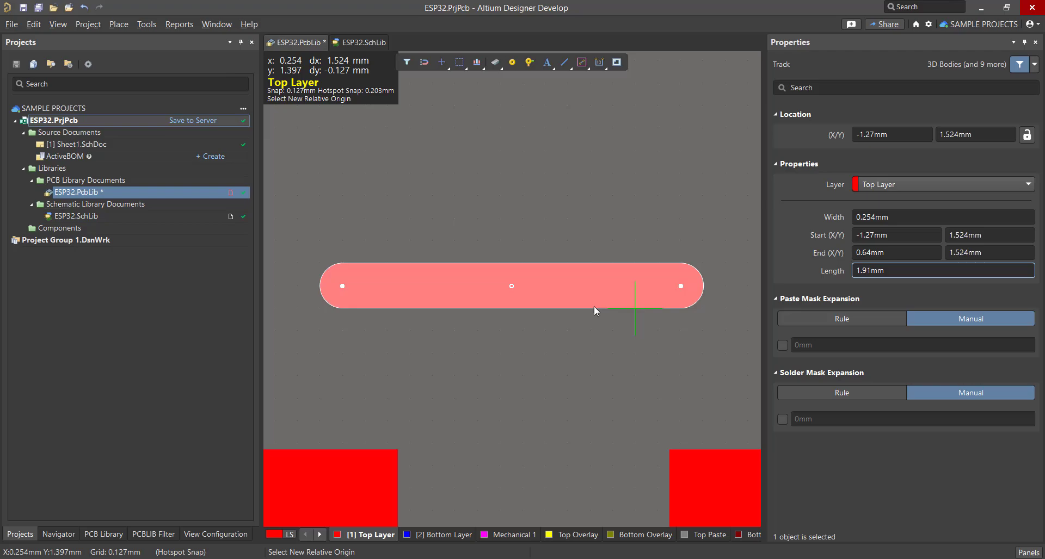
{"action": "left_click", "coordinate": [518, 290]}
Move pads 1 and 2 so their centres sit on the left and right endpoints of the 1.91 mm line.
{"action": "right_click_drag", "start_coordinate": [518, 356], "coordinate": [514, 420]}
{"action": "middle_click_drag", "start_coordinate": [514, 420], "coordinate": [514, 427]}
{"action": "right_click_drag", "start_coordinate": [510, 418], "coordinate": [541, 353]}
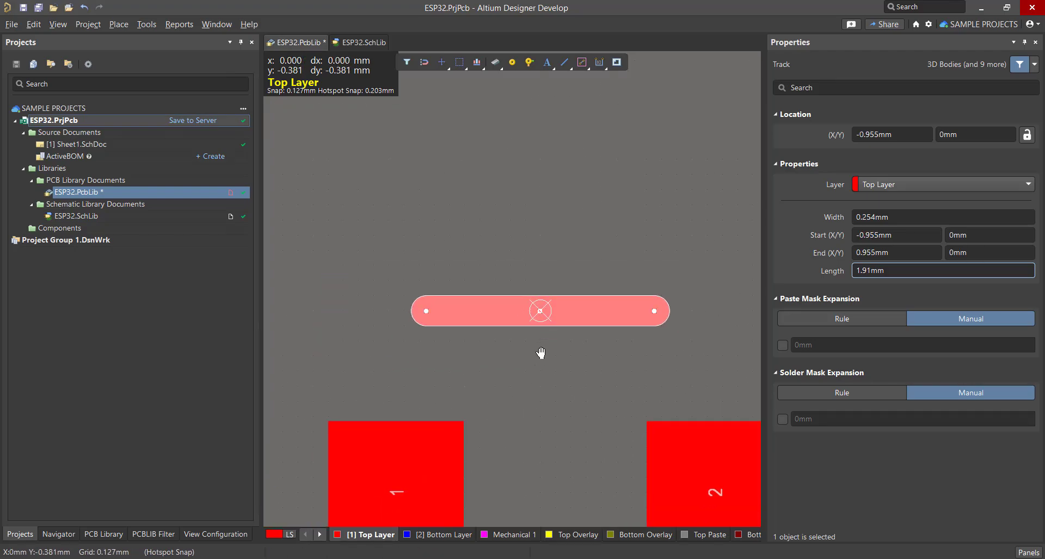
{"action": "right_click_drag", "start_coordinate": [449, 371], "coordinate": [434, 338]}
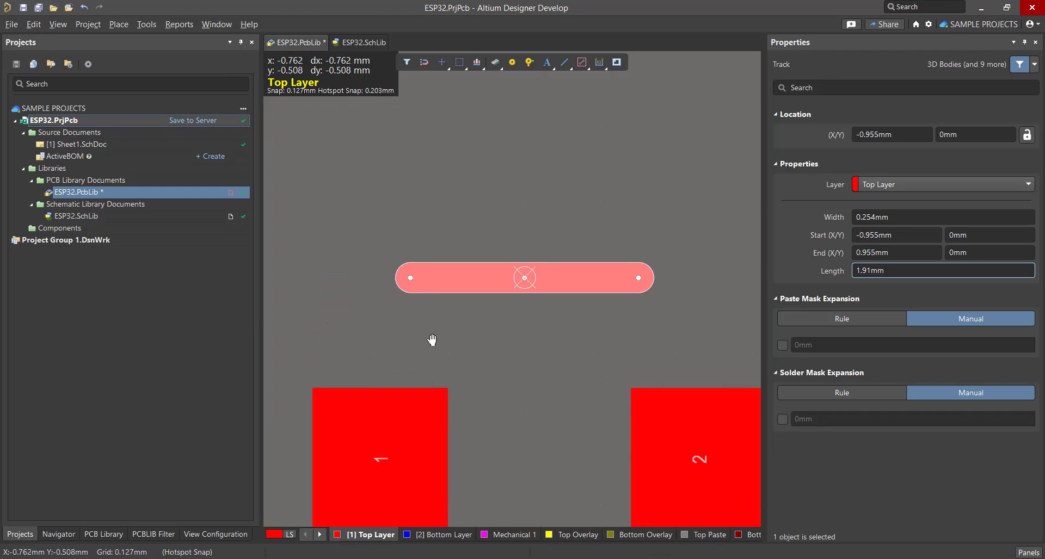
{"action": "left_click_drag", "start_coordinate": [378, 460], "coordinate": [414, 257]}
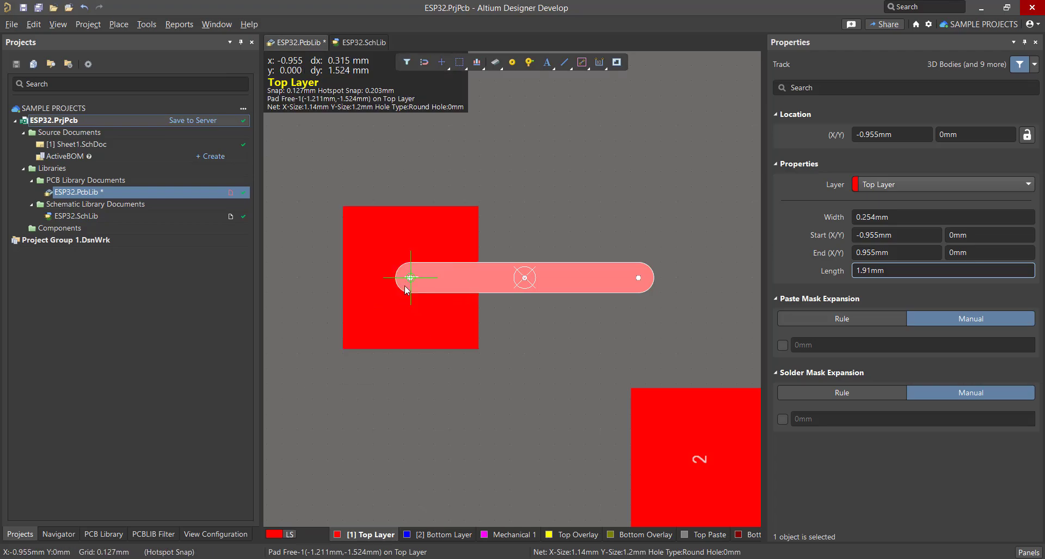
{"action": "right_click_drag", "start_coordinate": [548, 342], "coordinate": [487, 317]}
{"action": "left_click_drag", "start_coordinate": [636, 438], "coordinate": [576, 257]}
{"action": "right_click_drag", "start_coordinate": [516, 326], "coordinate": [564, 401]}
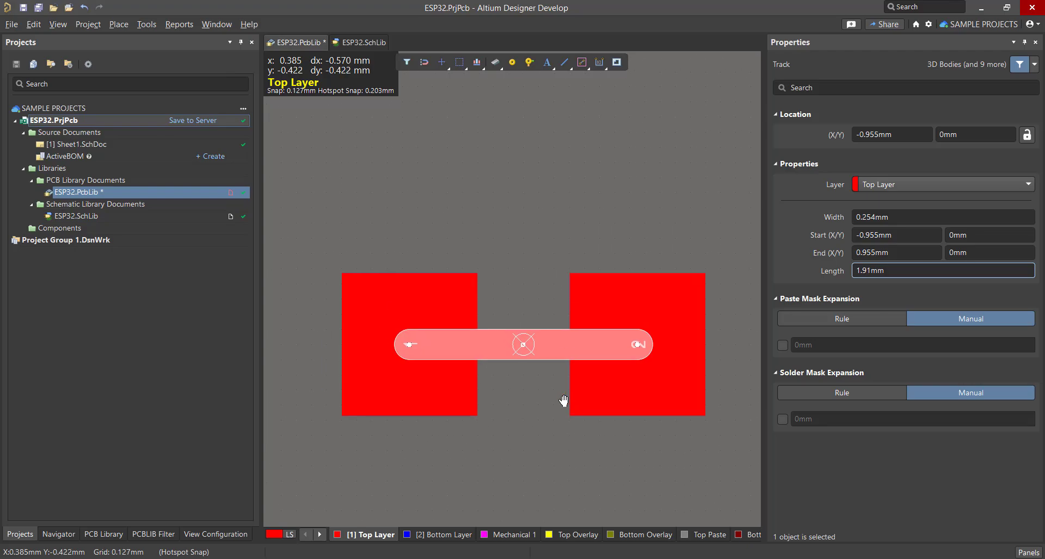
Switch to Paint and mark the overall width dimension above the pads in the PC Board drawing.
{"action": "key", "text": "alt+Tab"}
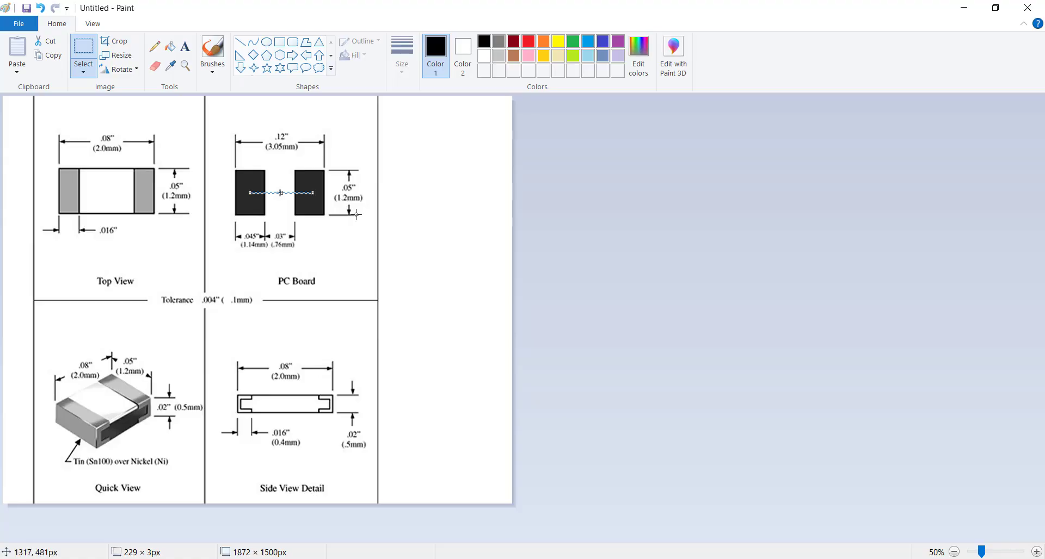
{"action": "left_click_drag", "start_coordinate": [257, 131], "coordinate": [313, 158]}
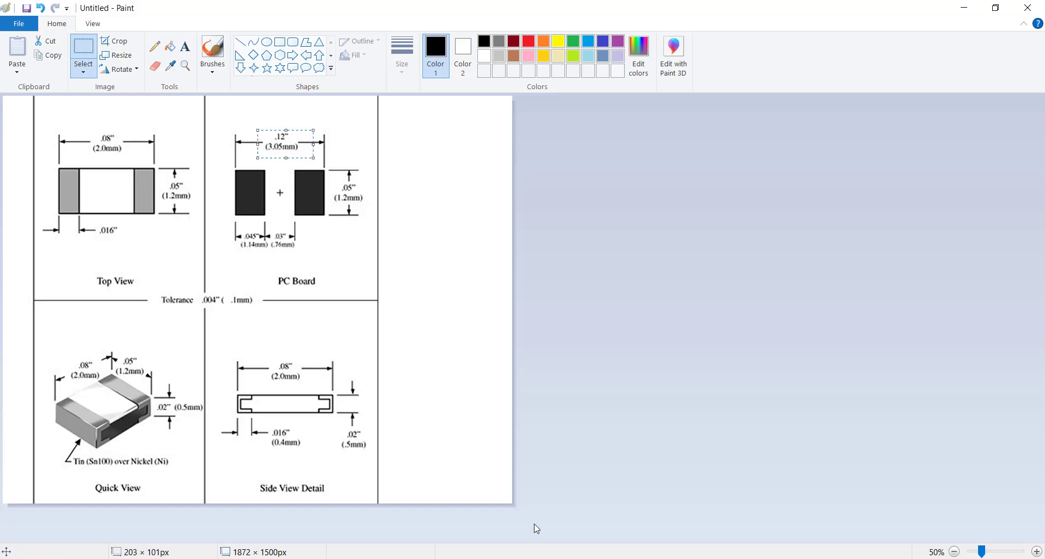
{"action": "key", "text": "alt+Tab"}
Back in Altium Designer, measure the distance from pad 1's upper-left corner to pad 2's upper-right corner.
{"action": "right_click_drag", "start_coordinate": [532, 364], "coordinate": [504, 300]}
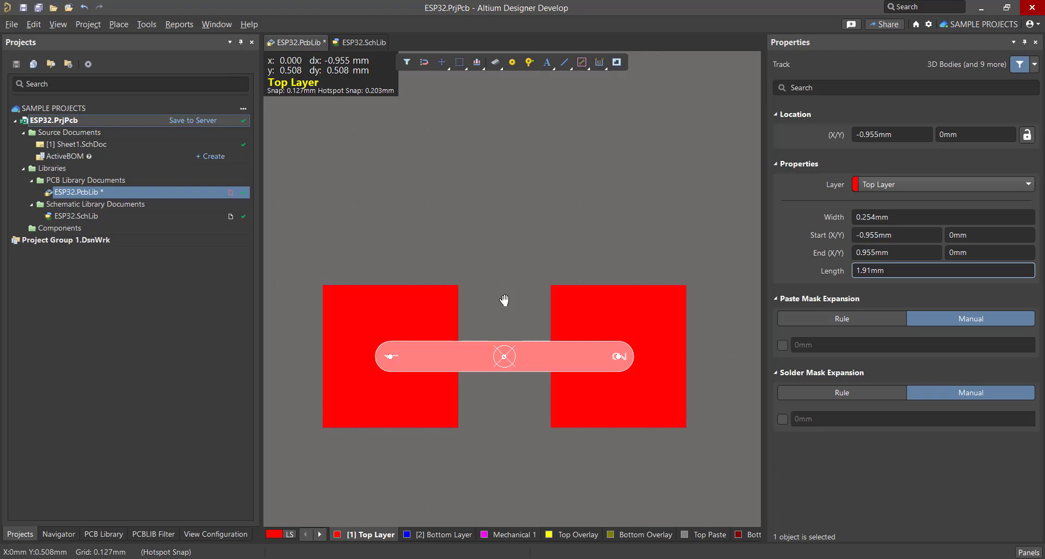
{"action": "key", "text": "r"}
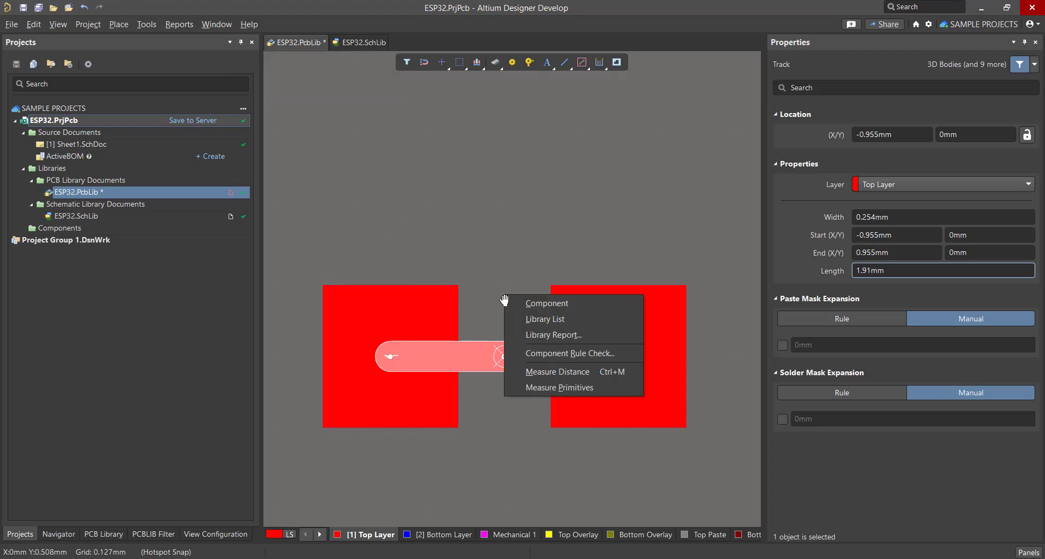
{"action": "key", "text": "m"}
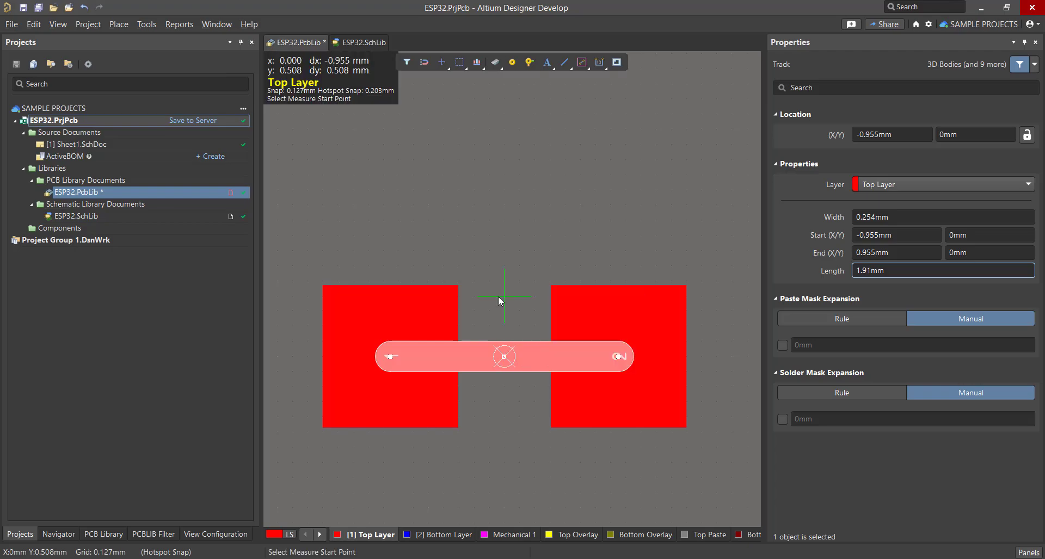
{"action": "left_click", "coordinate": [323, 285]}
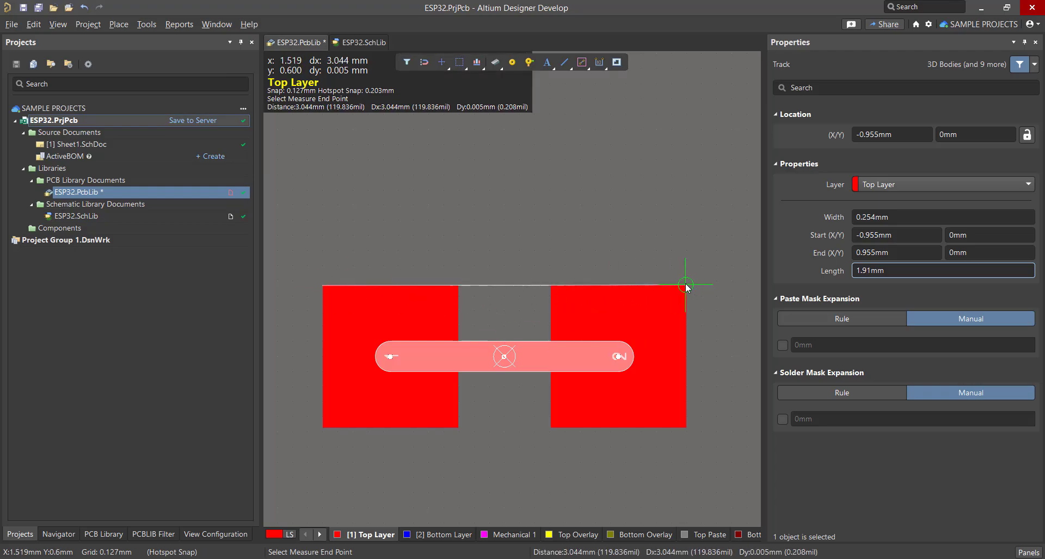
{"action": "scroll", "coordinate": [686, 285], "scroll_direction": "up", "scroll_amount": 3, "text": "ctrl"}
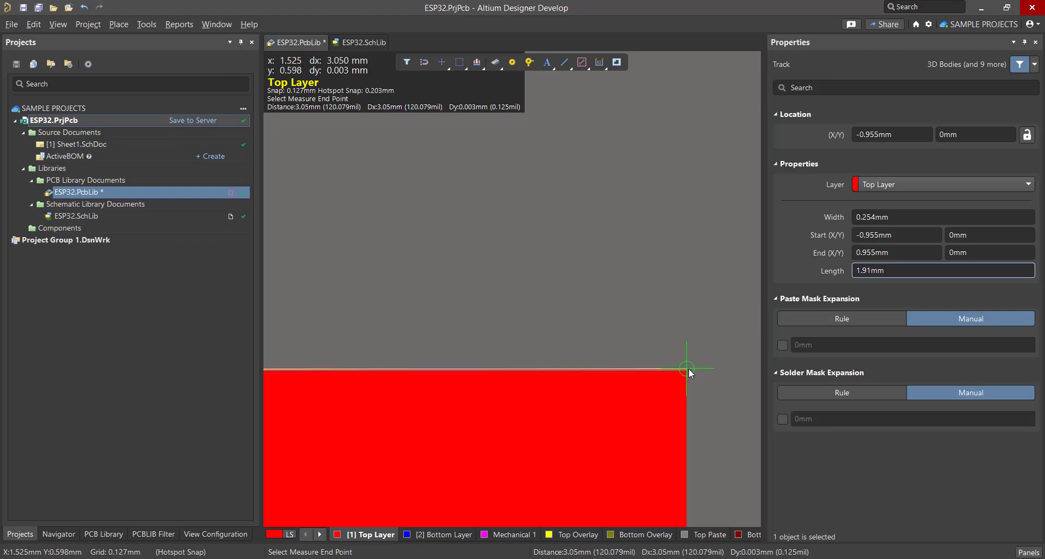
{"action": "left_click", "coordinate": [686, 369]}
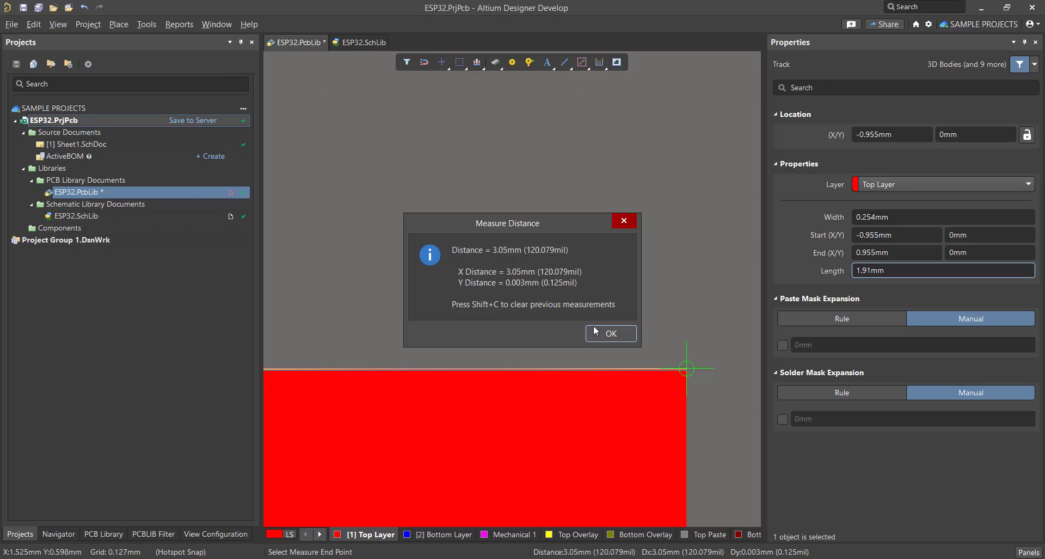
{"action": "left_click", "coordinate": [610, 333]}
{"action": "scroll", "coordinate": [574, 252], "scroll_direction": "down", "scroll_amount": 3, "text": "ctrl"}
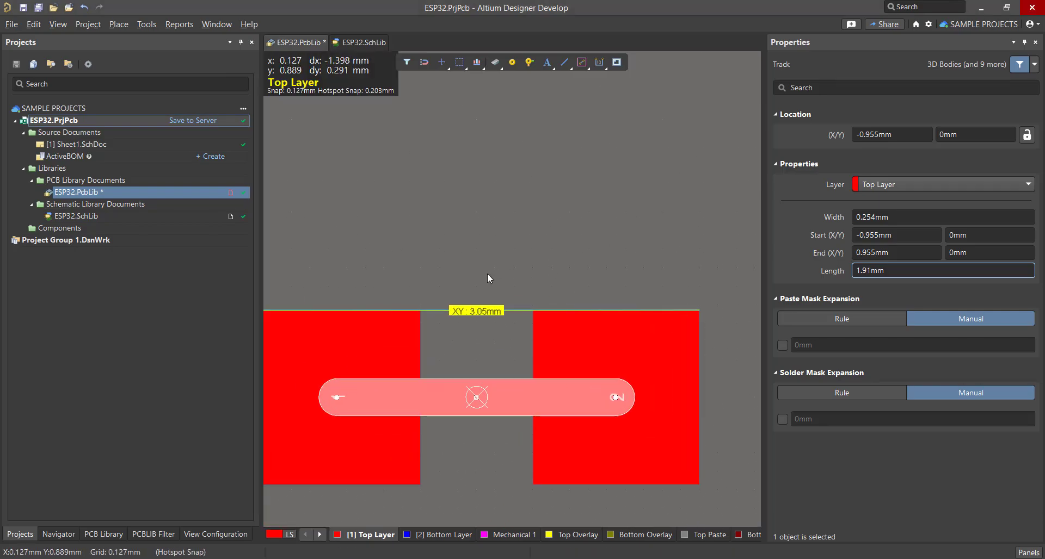
{"action": "scroll", "coordinate": [457, 356], "scroll_direction": "down", "scroll_amount": 1, "text": "ctrl"}
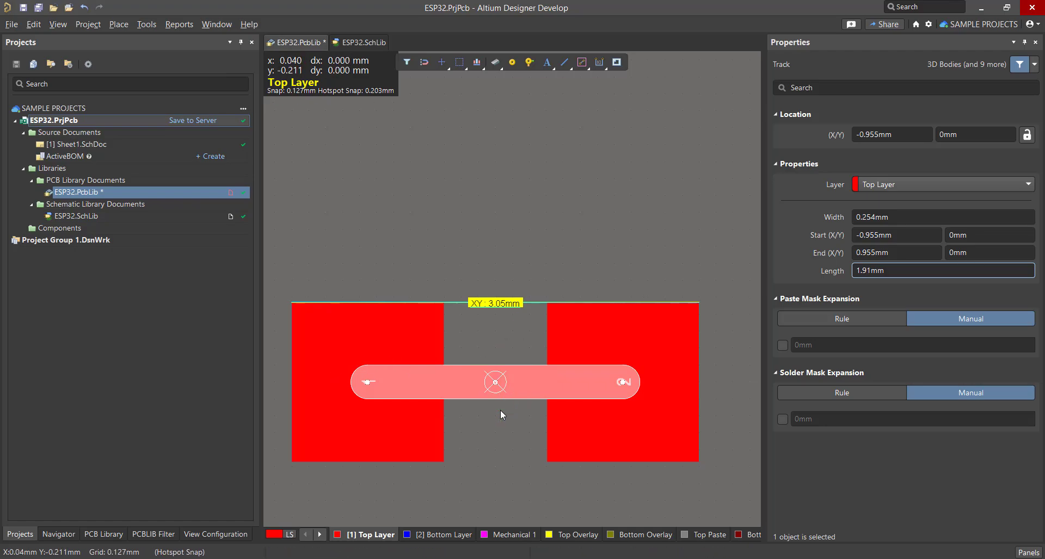
Delete the 1.91 mm guide line, clear the distance measurement and dismiss the microphone notification.
{"action": "key", "text": "Delete"}
{"action": "scroll", "coordinate": [500, 410], "scroll_direction": "down", "scroll_amount": 1, "text": "ctrl"}
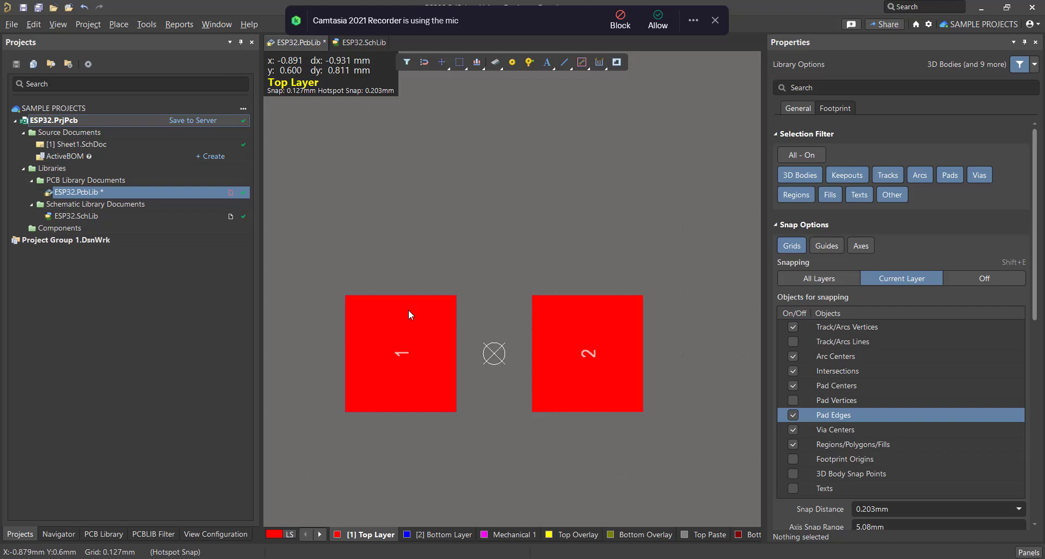
{"action": "right_click_drag", "start_coordinate": [412, 304], "coordinate": [410, 289]}
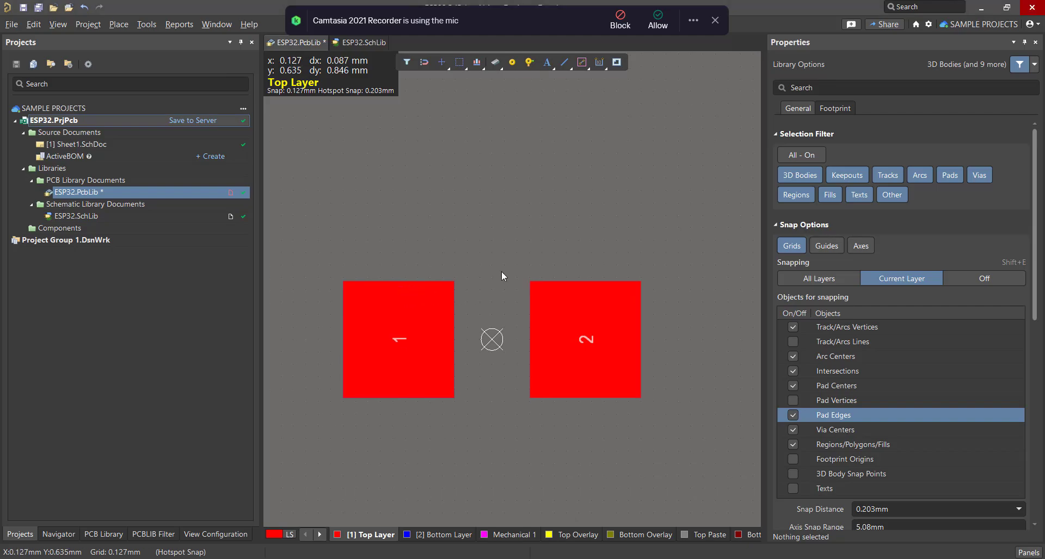
{"action": "left_click", "coordinate": [714, 20]}
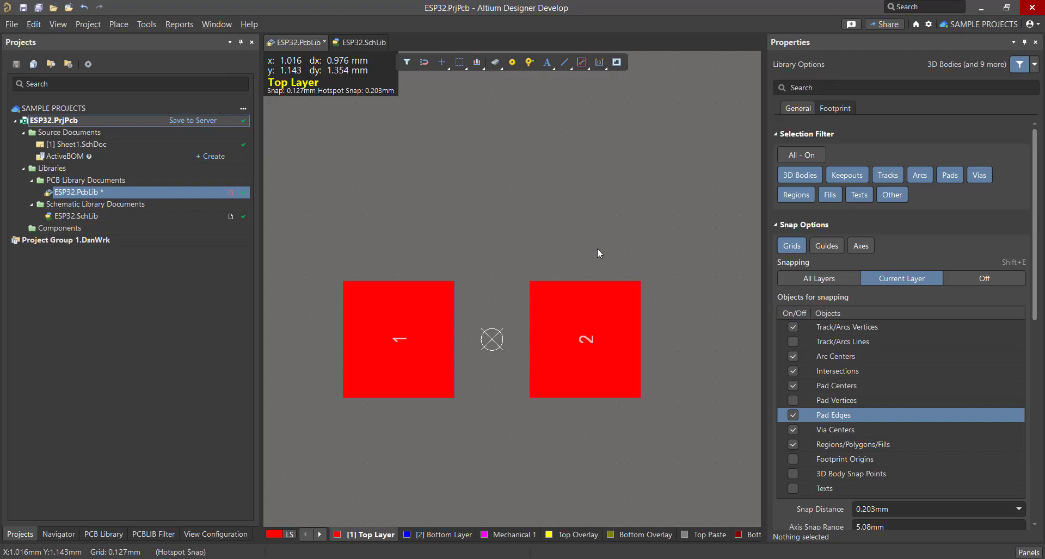
Draw a C-shaped Top Overlay outline around the outer side of pad 1 using 0.254 mm wide lines with 90-degree corners.
{"action": "left_click", "coordinate": [569, 534]}
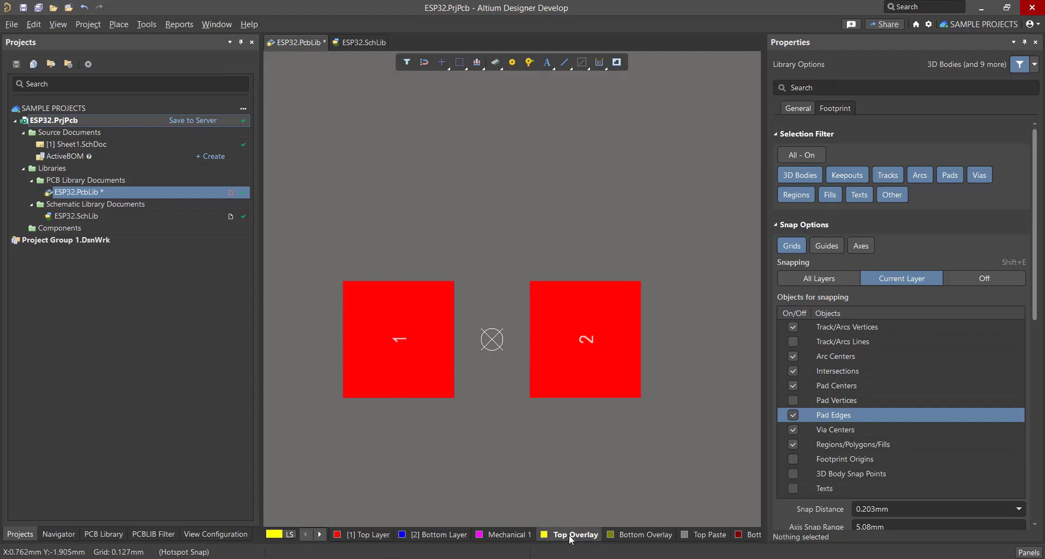
{"action": "right_click_drag", "start_coordinate": [431, 367], "coordinate": [497, 403]}
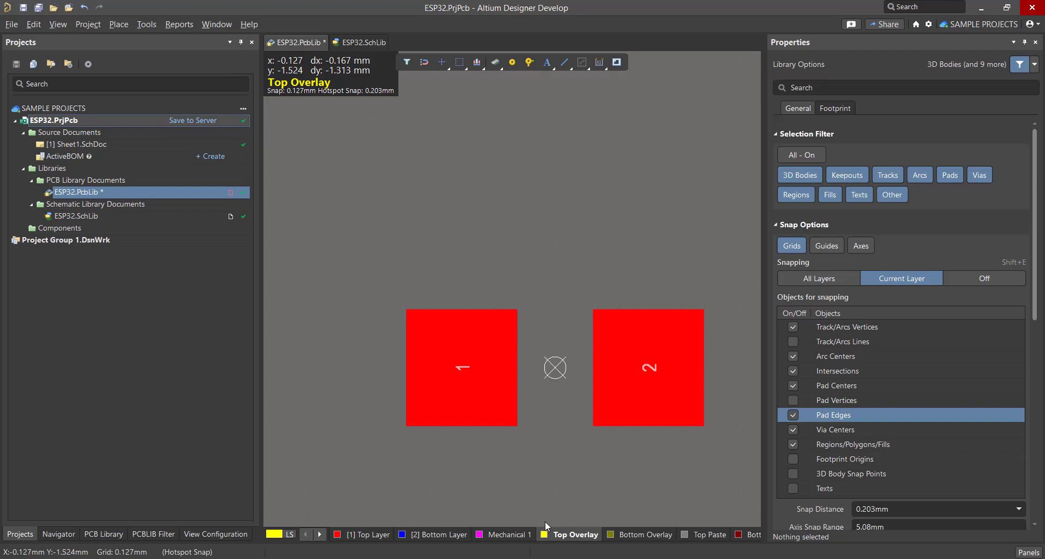
{"action": "left_click", "coordinate": [119, 24]}
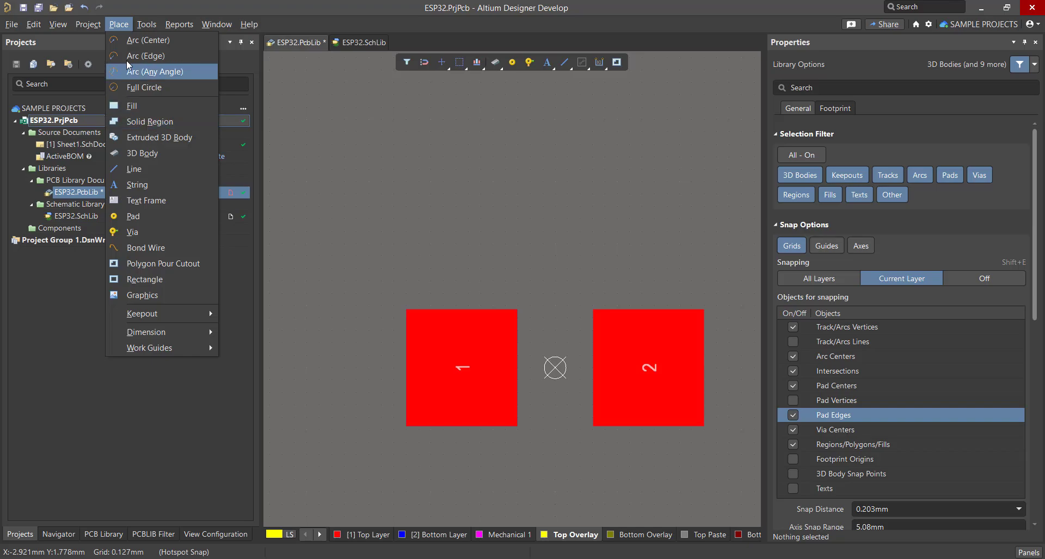
{"action": "left_click", "coordinate": [122, 168]}
{"action": "left_click", "coordinate": [417, 295]}
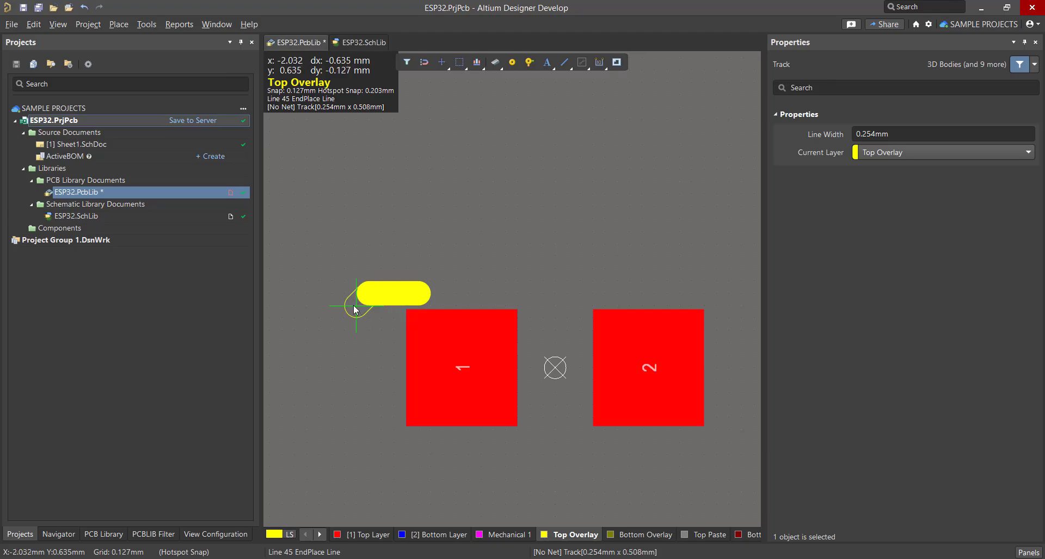
{"action": "key", "text": "shift+space"}
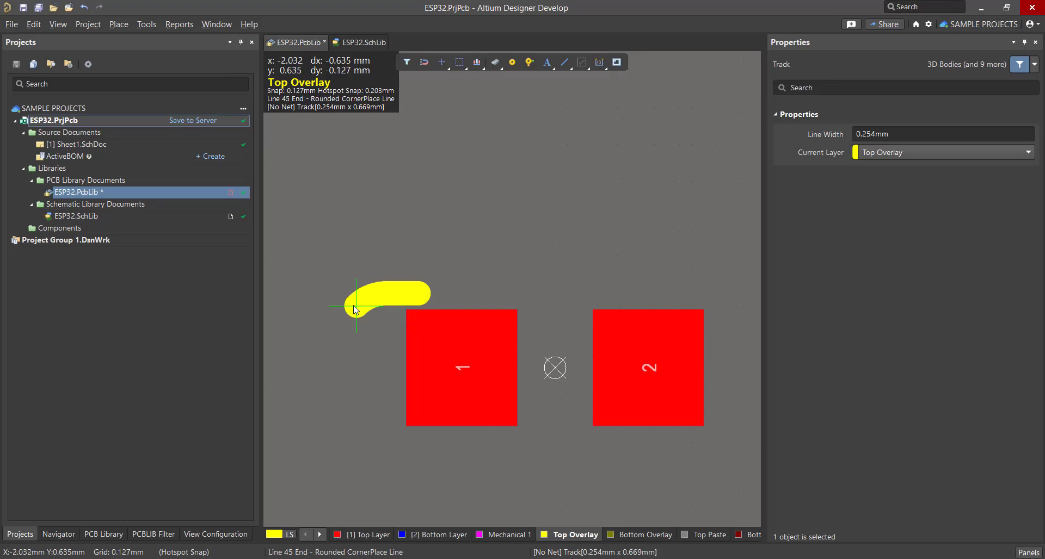
{"action": "key", "text": "shift+space"}
{"action": "left_click", "coordinate": [362, 314]}
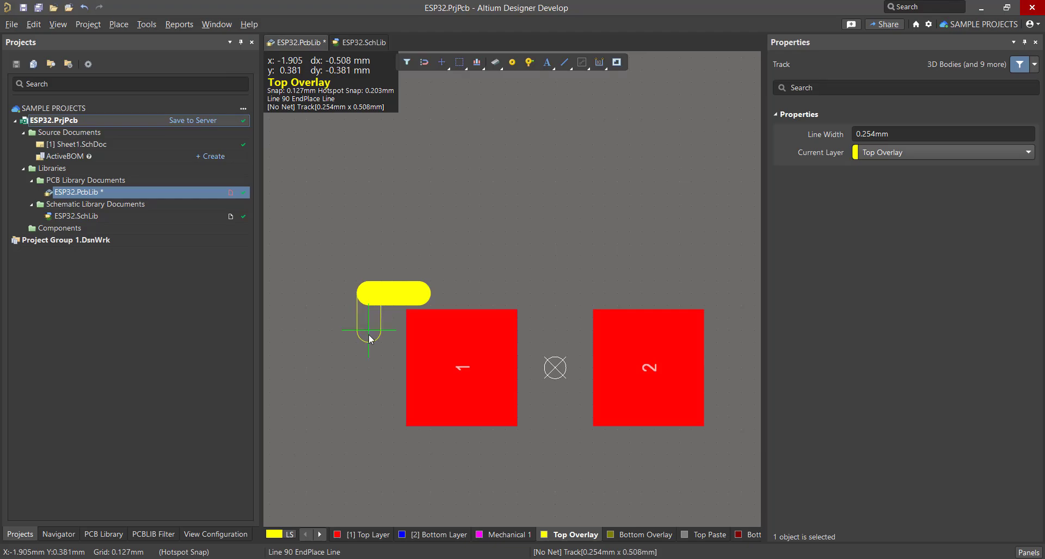
{"action": "left_click", "coordinate": [454, 452]}
{"action": "right_click", "coordinate": [453, 453]}
{"action": "right_click", "coordinate": [454, 453]}
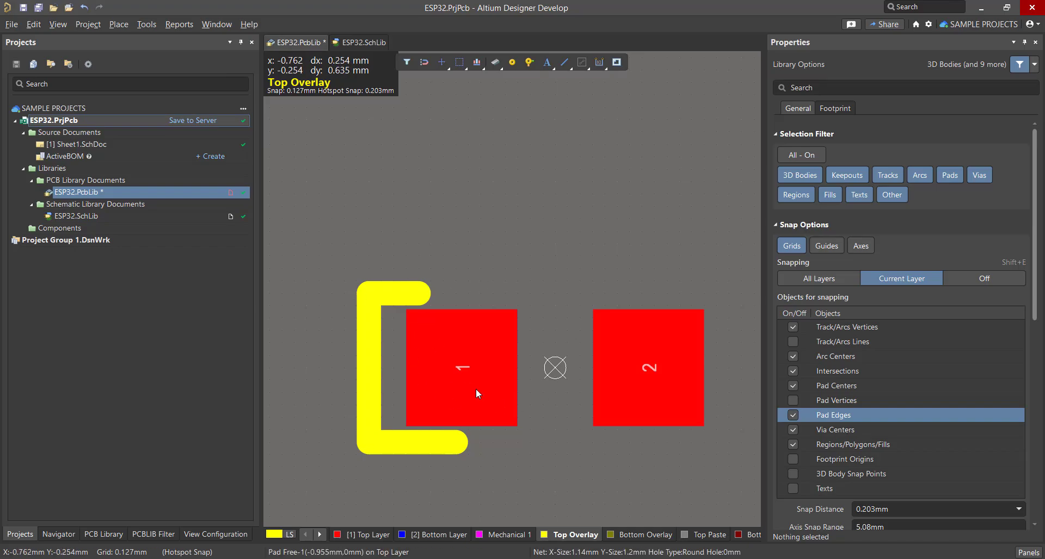
{"action": "mouse_move", "coordinate": [475, 388]}
{"action": "right_mouse_down"}
{"action": "mouse_move", "coordinate": [403, 400]}
{"action": "mouse_move", "coordinate": [460, 385]}
{"action": "right_mouse_up"}
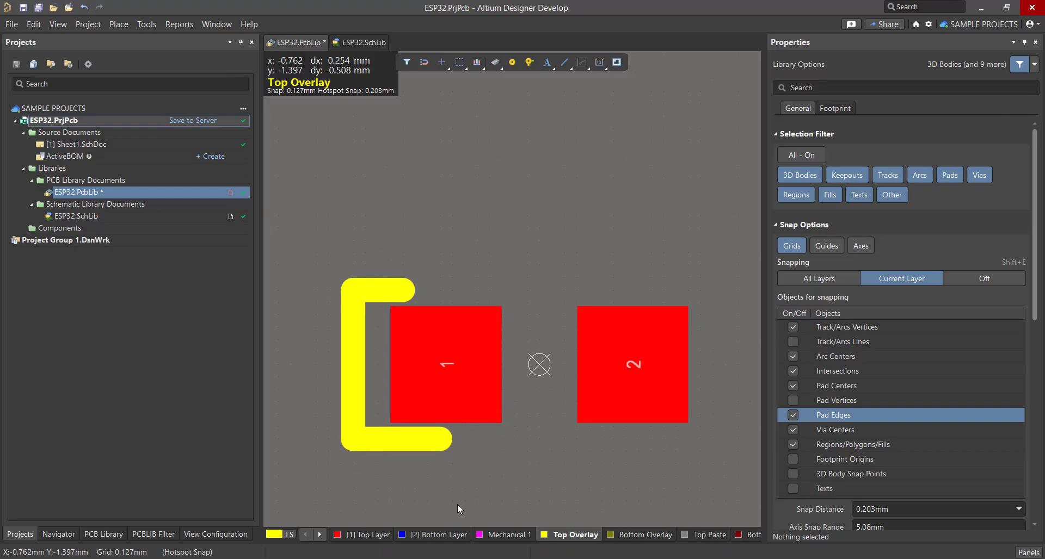
Step the active layer through Bottom Layer, Mechanical 1, Top Overlay, Bottom Overlay, Top Paste and Bottom Paste.
{"action": "left_click", "coordinate": [460, 535]}
{"action": "left_click", "coordinate": [506, 534]}
{"action": "left_click", "coordinate": [564, 536]}
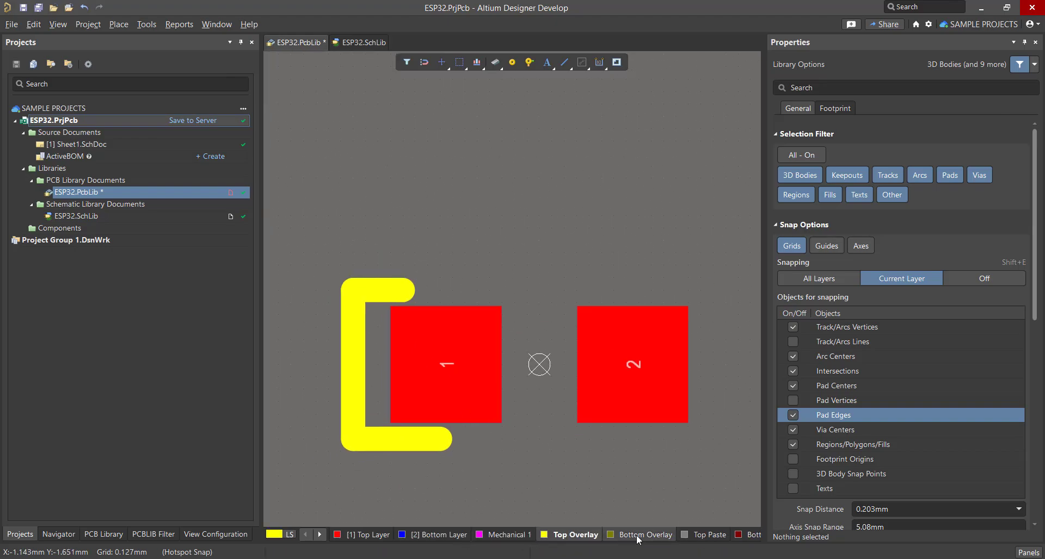
{"action": "left_click", "coordinate": [635, 535]}
{"action": "left_click", "coordinate": [694, 535]}
{"action": "left_click", "coordinate": [743, 536]}
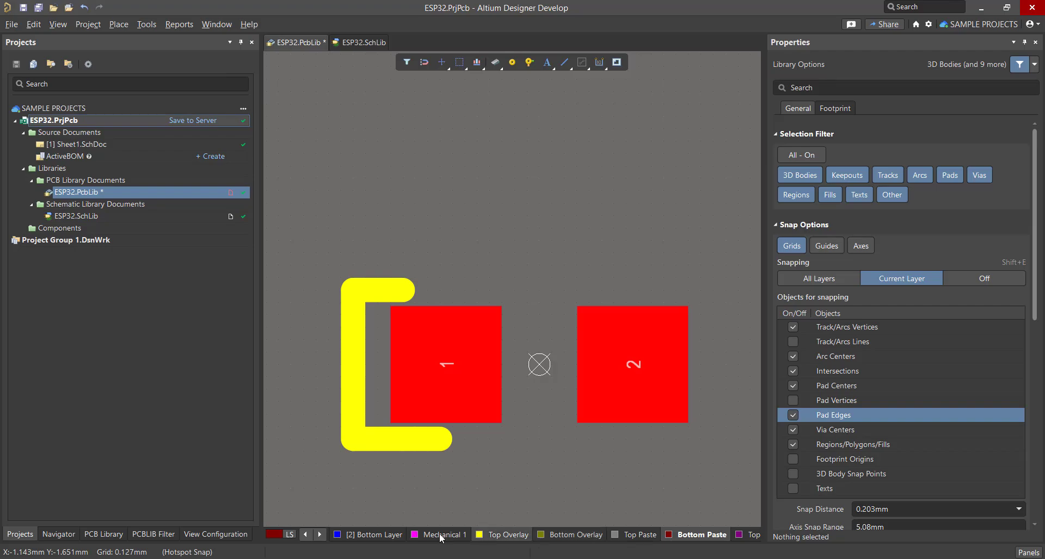